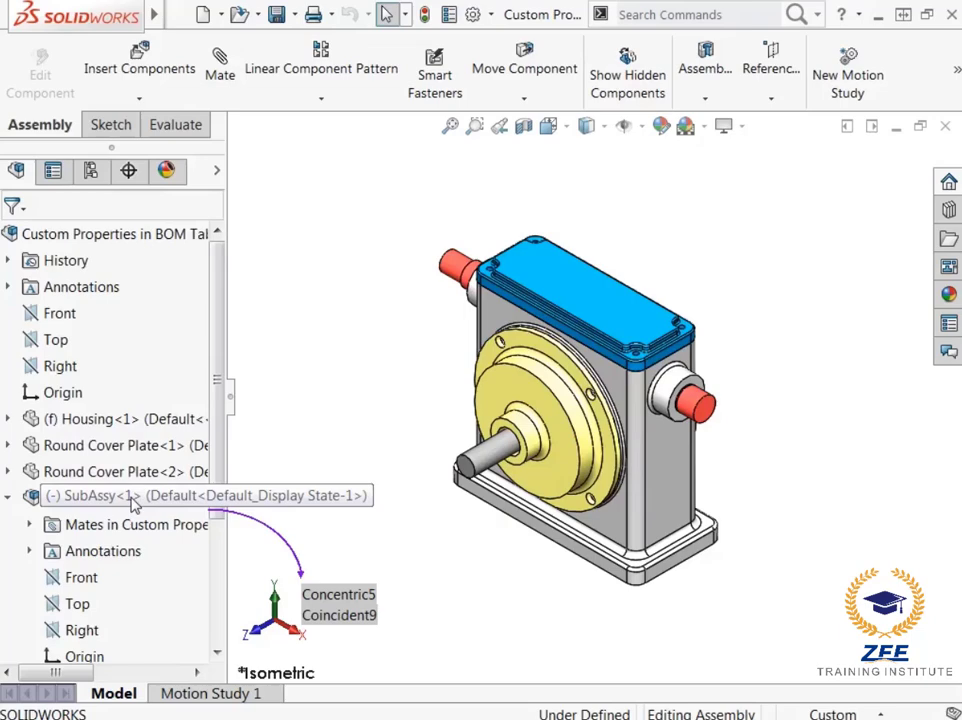
Review the assembly's custom properties in the Summary Information dialog.
click(449, 15)
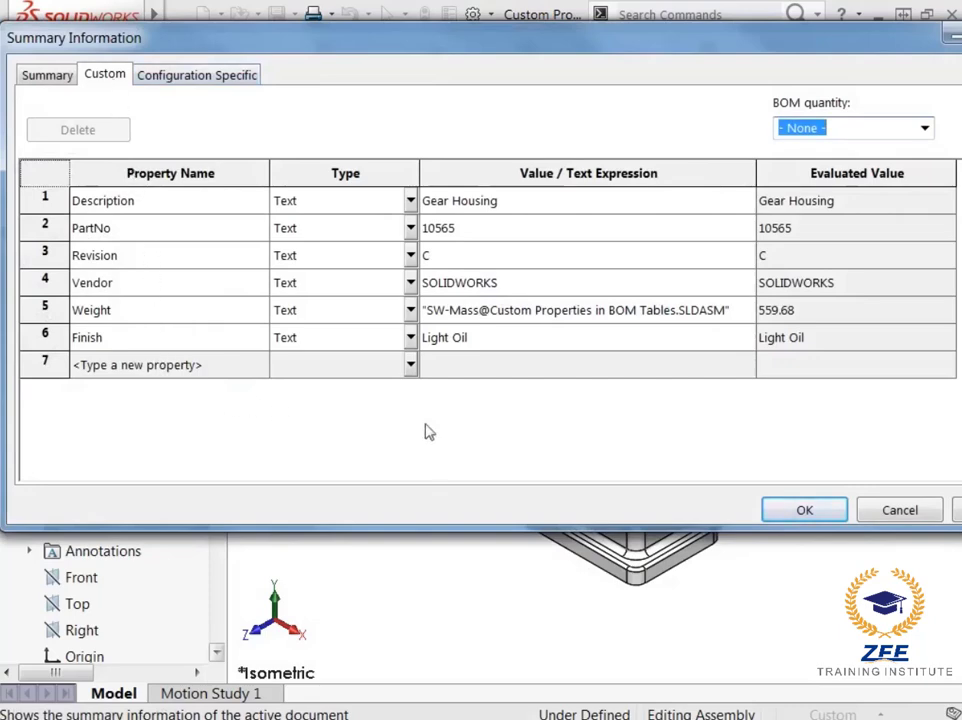
click(773, 509)
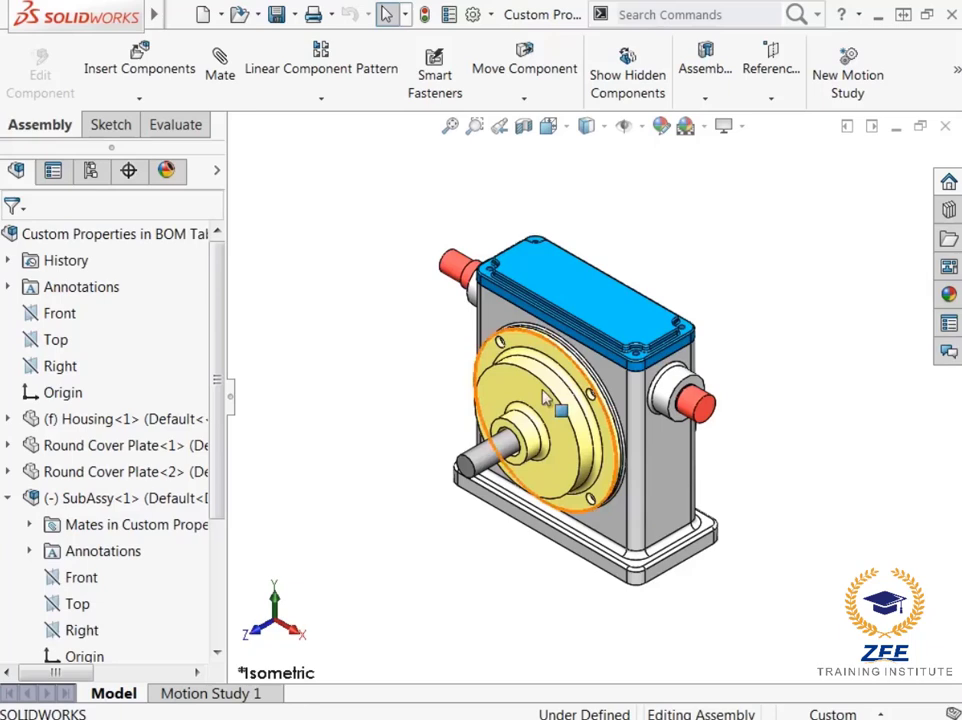
click(179, 15)
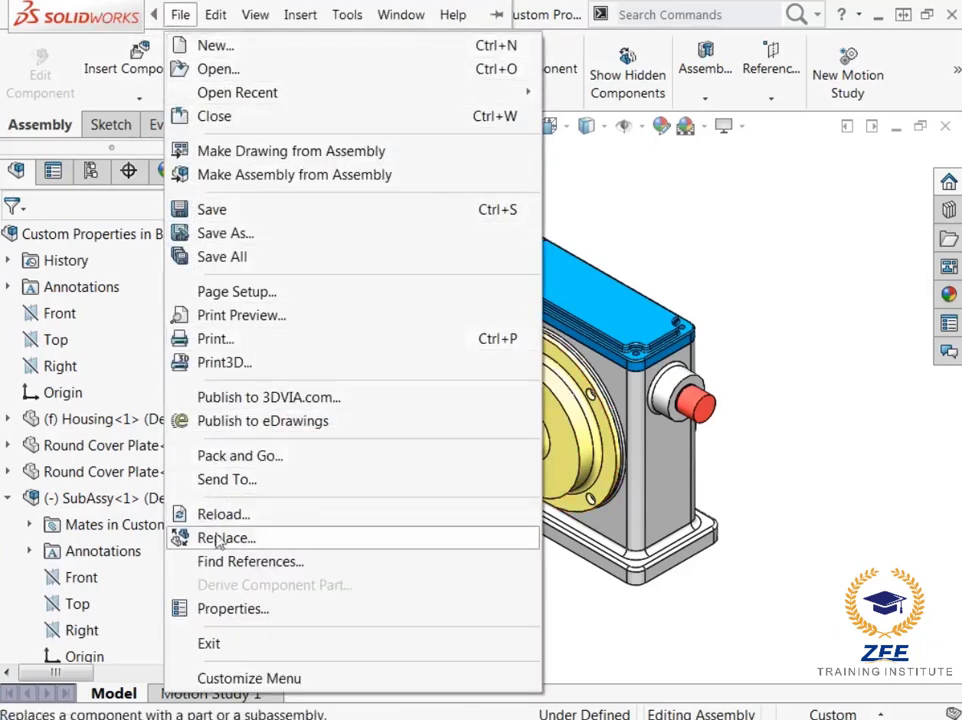
click(277, 612)
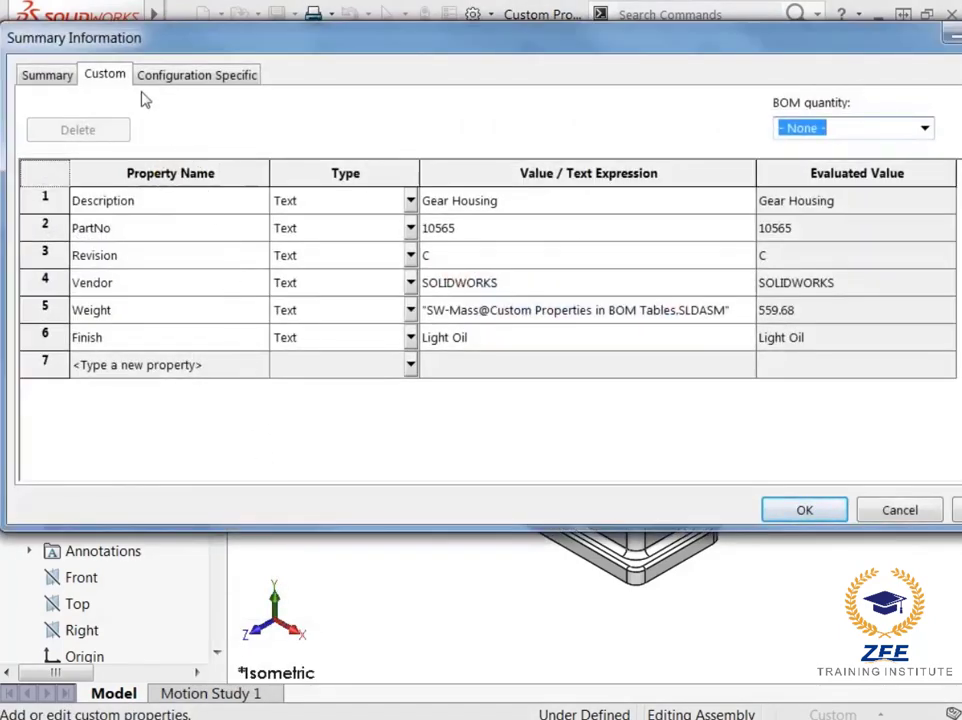
click(110, 78)
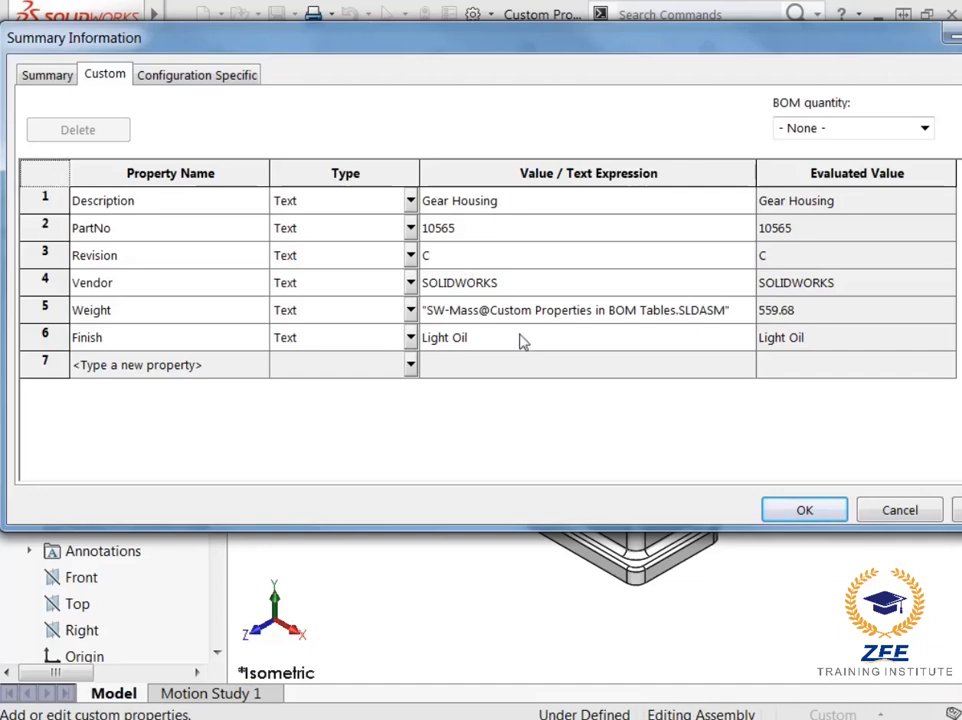
click(798, 510)
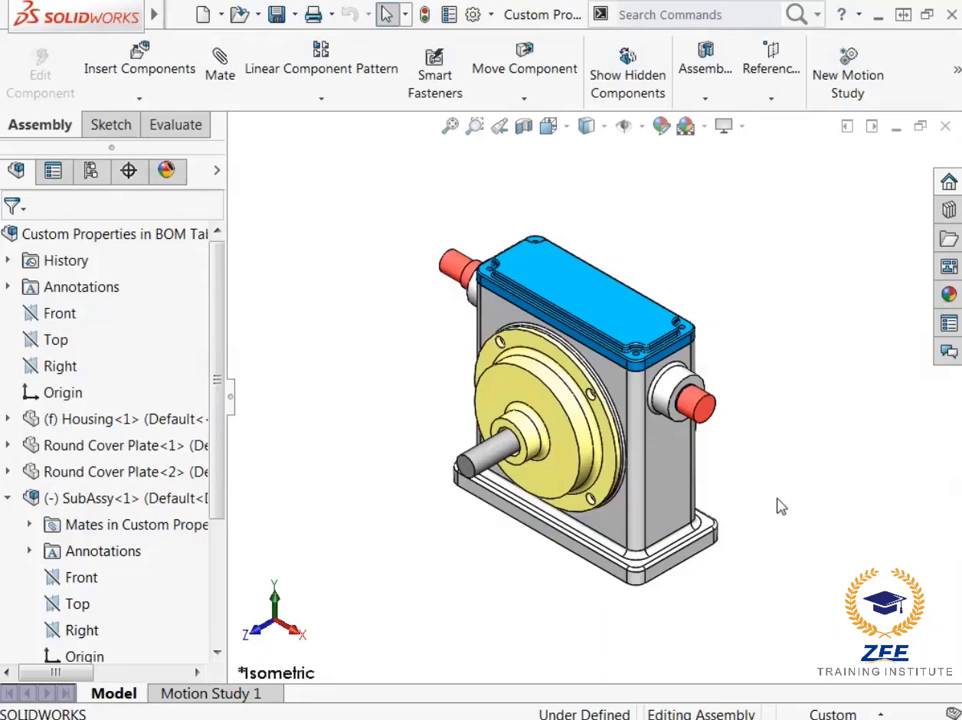
Make a drawing from the assembly using the Custom Properties in BOM Tables template, zooming into the title block.
mouse_move(141, 24)
click(180, 14)
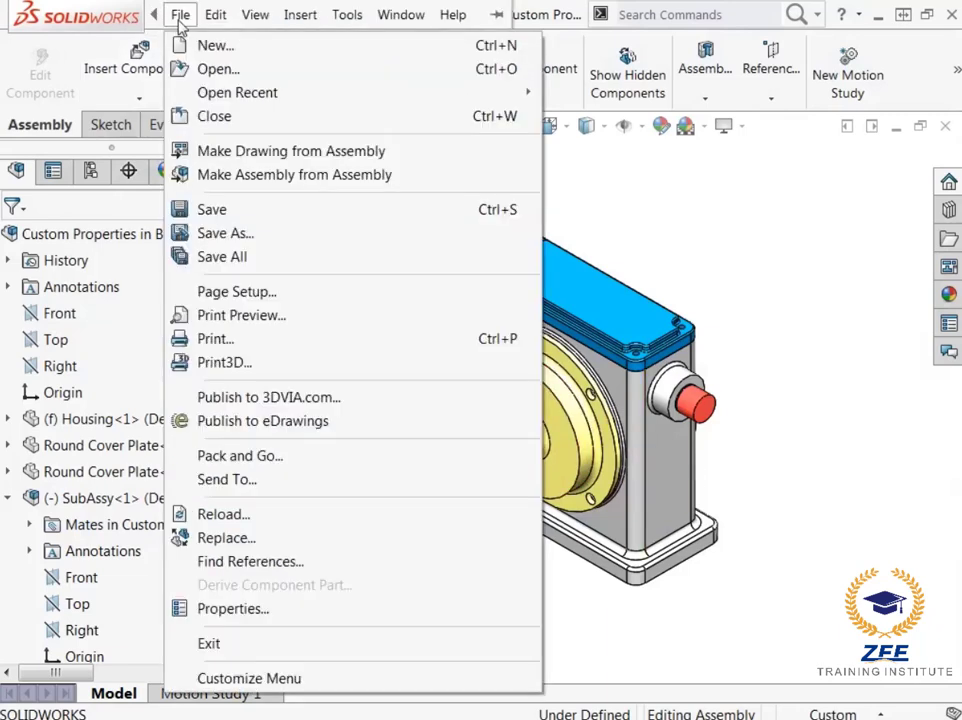
click(393, 158)
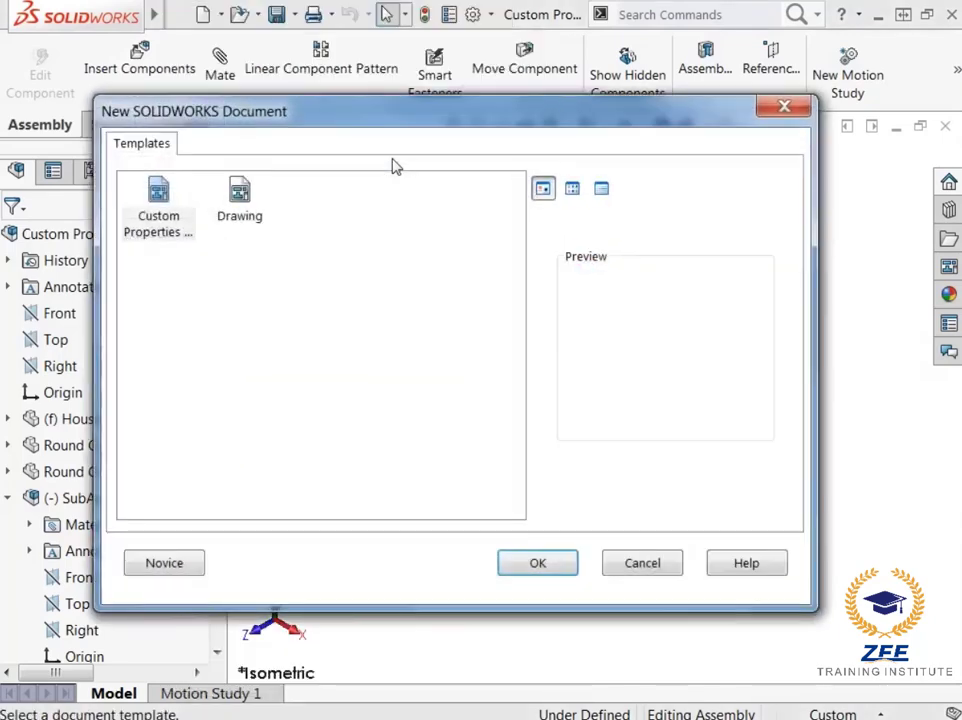
click(140, 200)
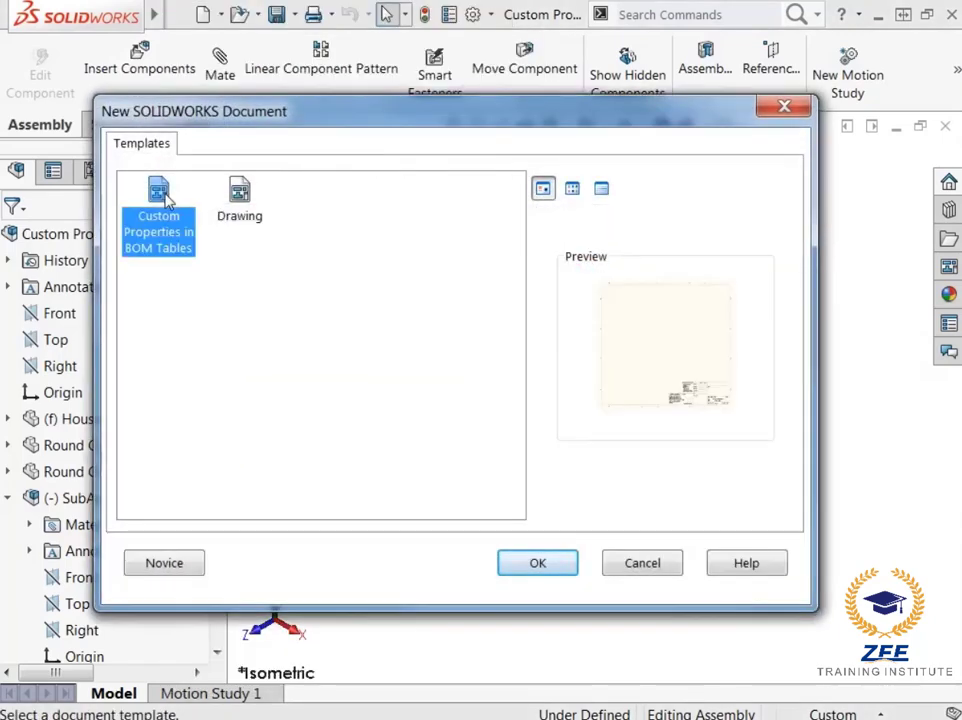
click(511, 563)
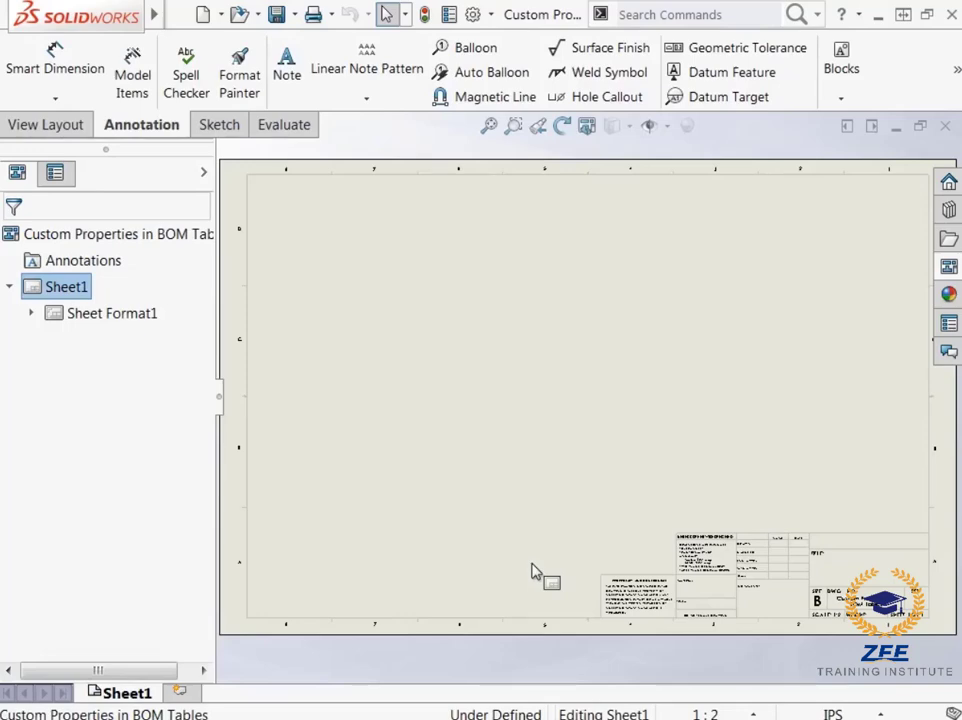
scroll(900, 615, down, 4)
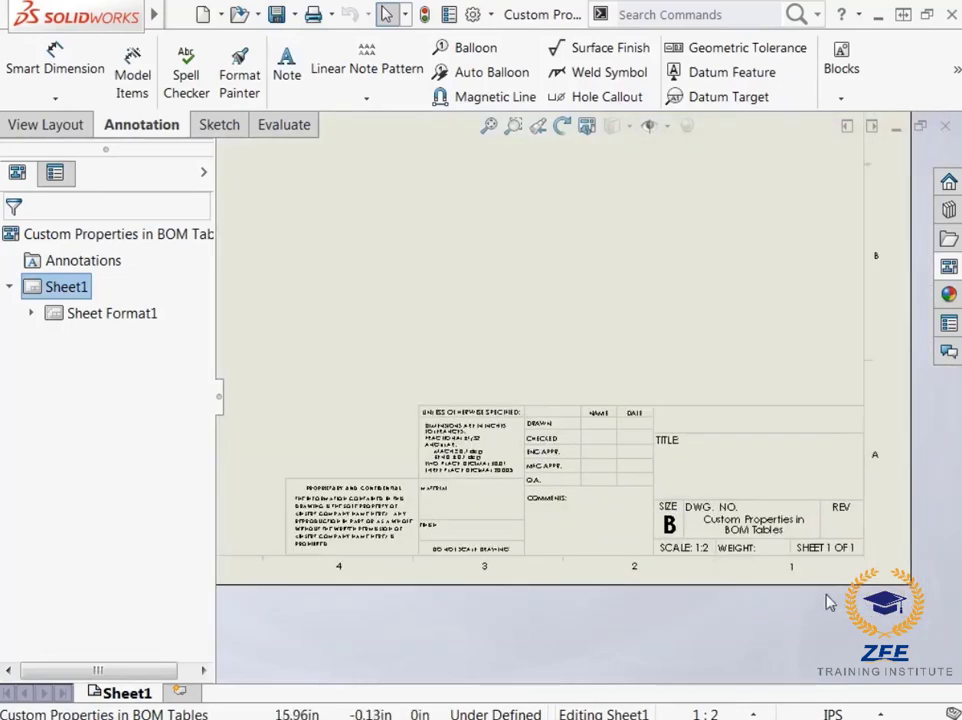
scroll(683, 584, down, 3)
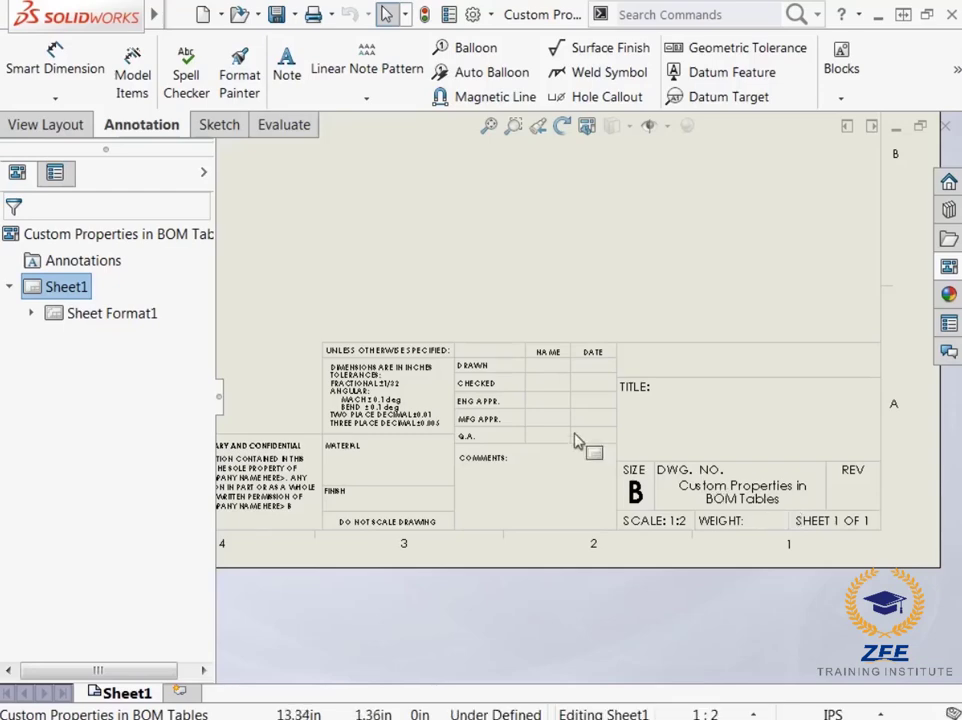
Inspect the title block's $PRPSHEET notes in Sheet Format1, then bring up the View Palette.
right_click(155, 318)
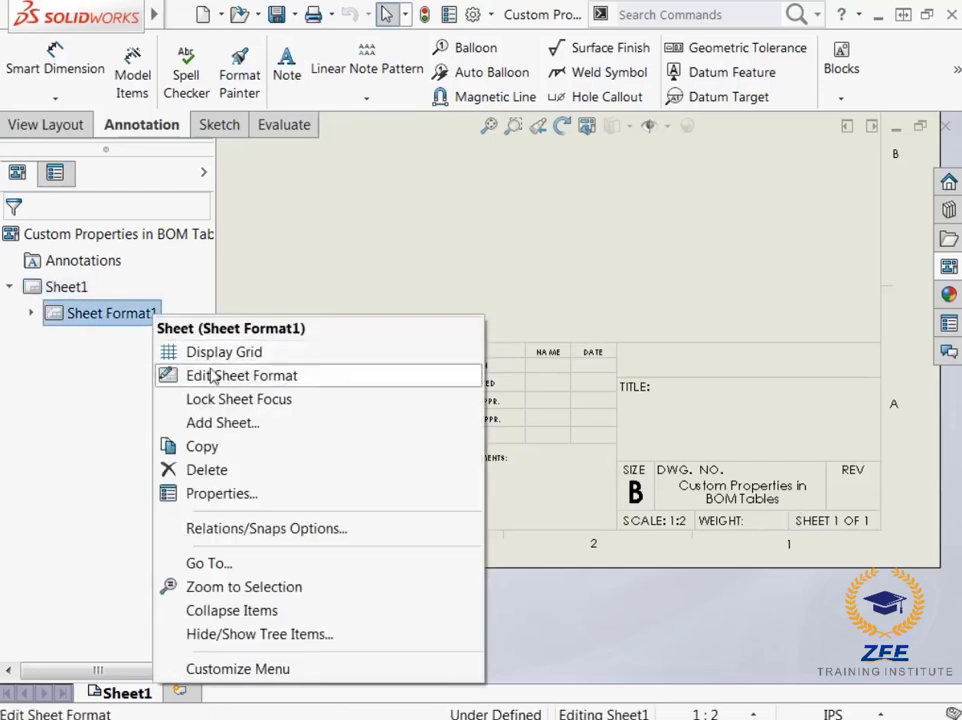
click(305, 378)
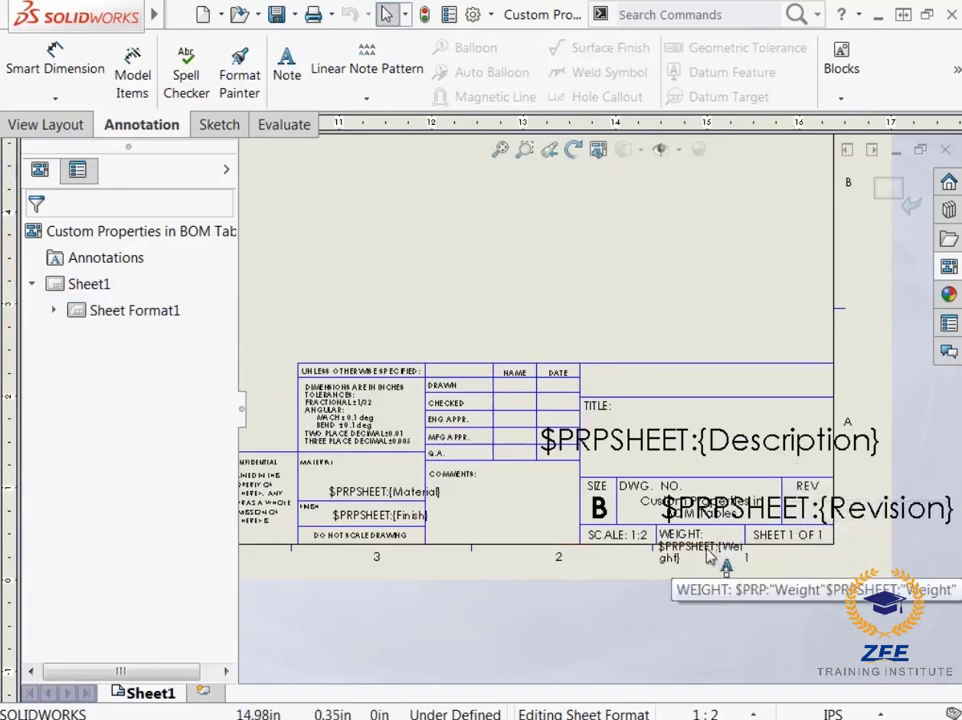
click(898, 199)
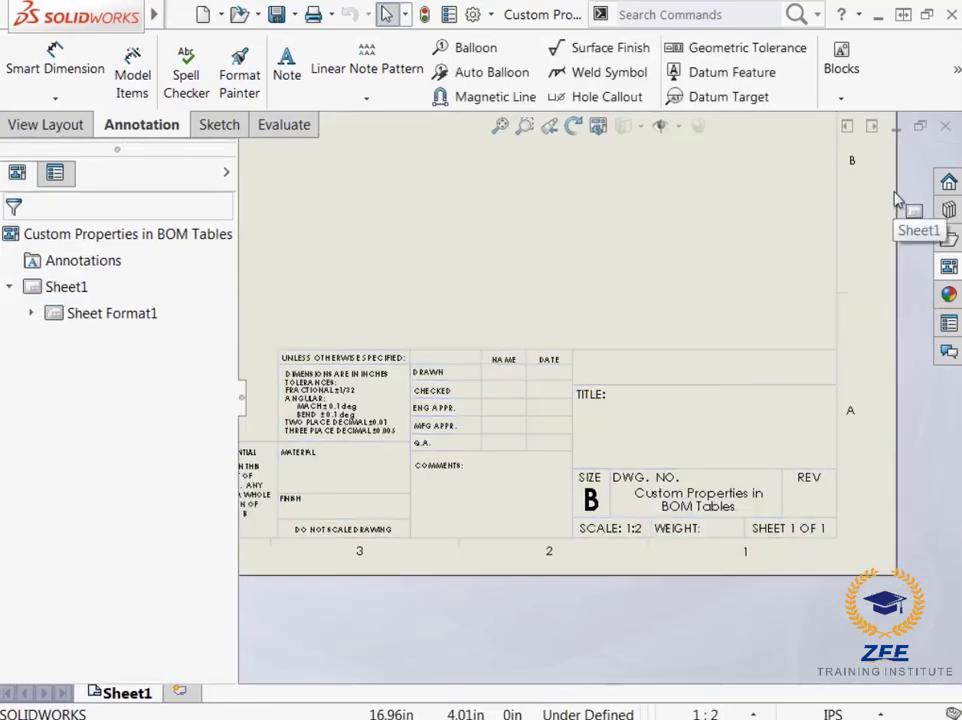
click(949, 266)
Refresh the View Palette and place the gear housing's Isometric view on Sheet1.
click(938, 152)
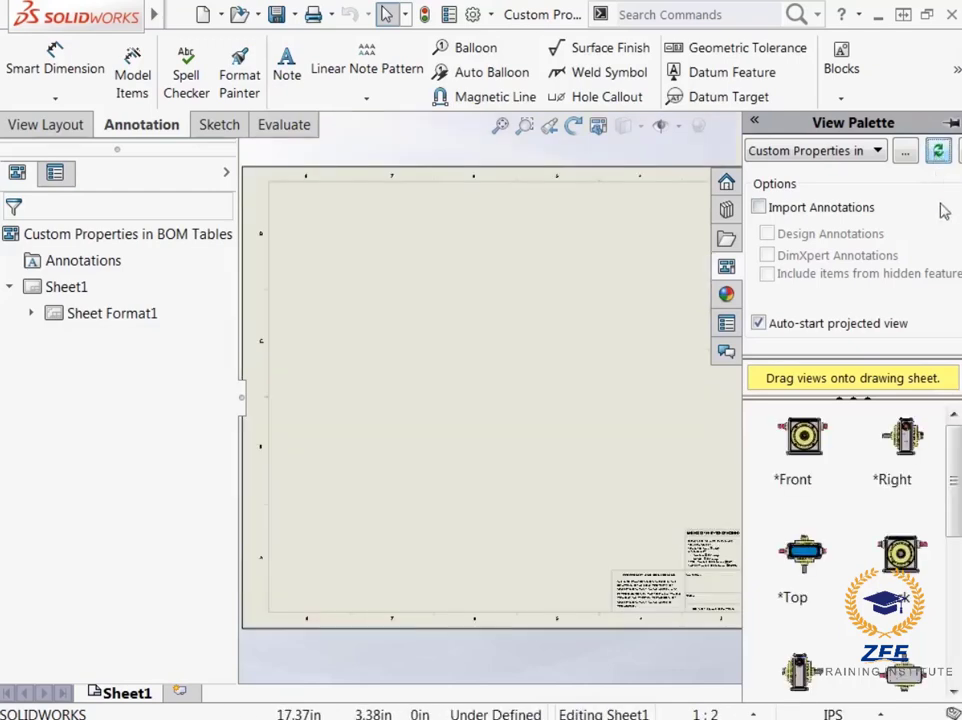
drag(955, 439, 955, 545)
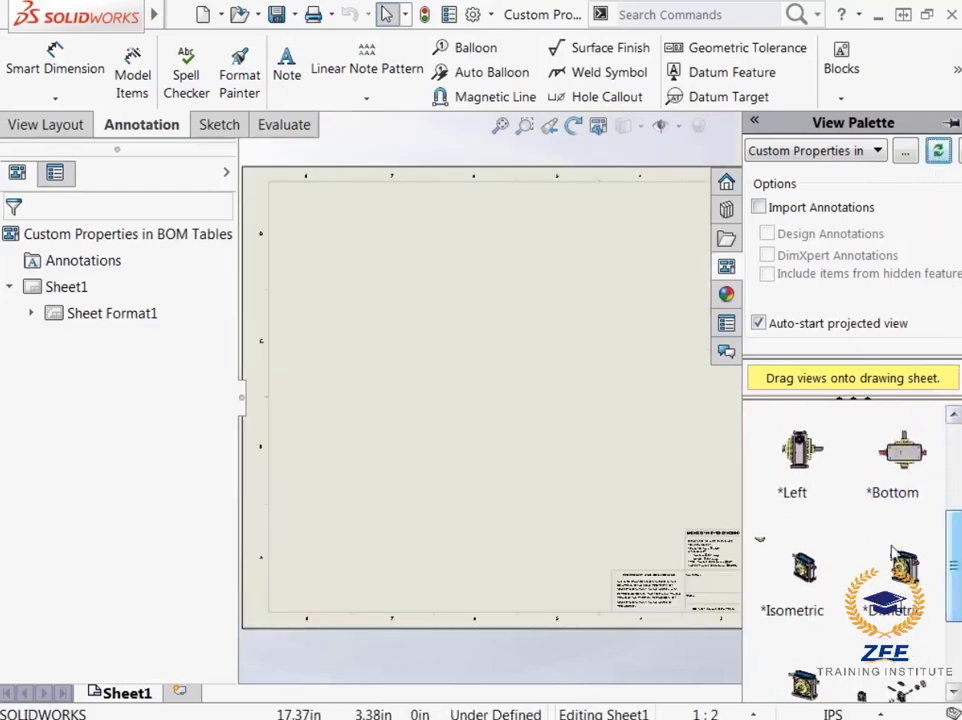
mouse_move(799, 563)
mouse_down()
mouse_move(736, 429)
mouse_move(763, 372)
mouse_up()
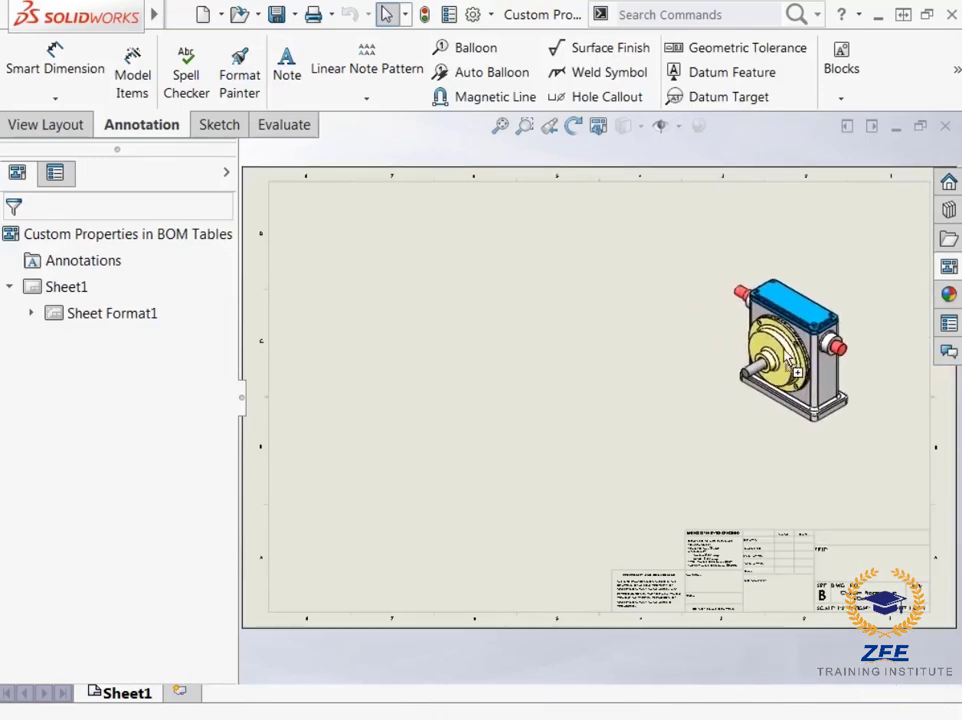
scroll(865, 485, down, 5)
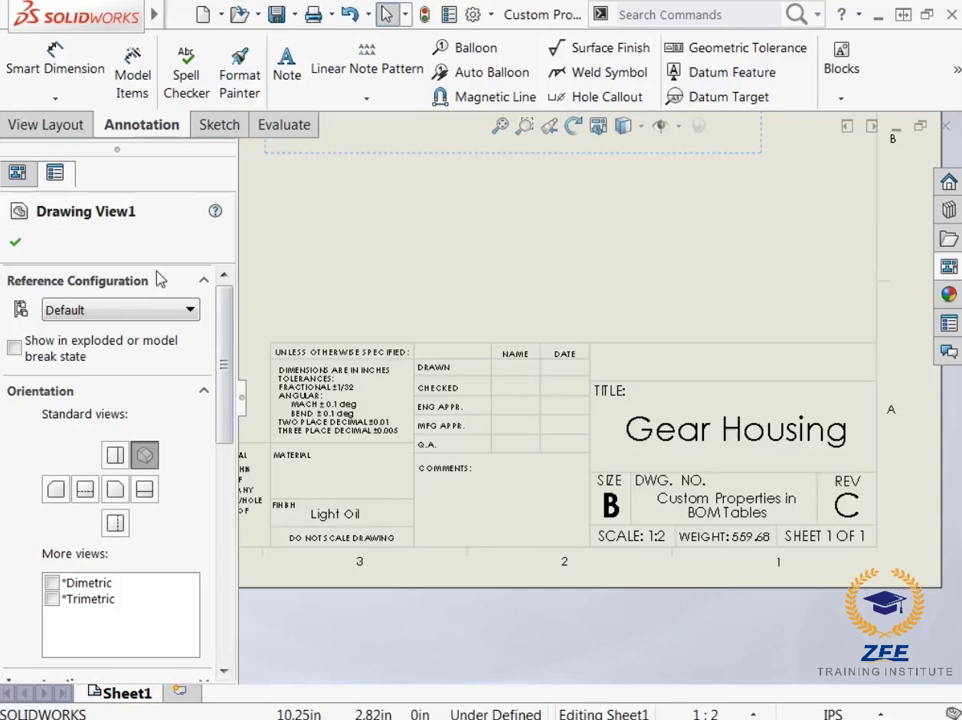
click(15, 242)
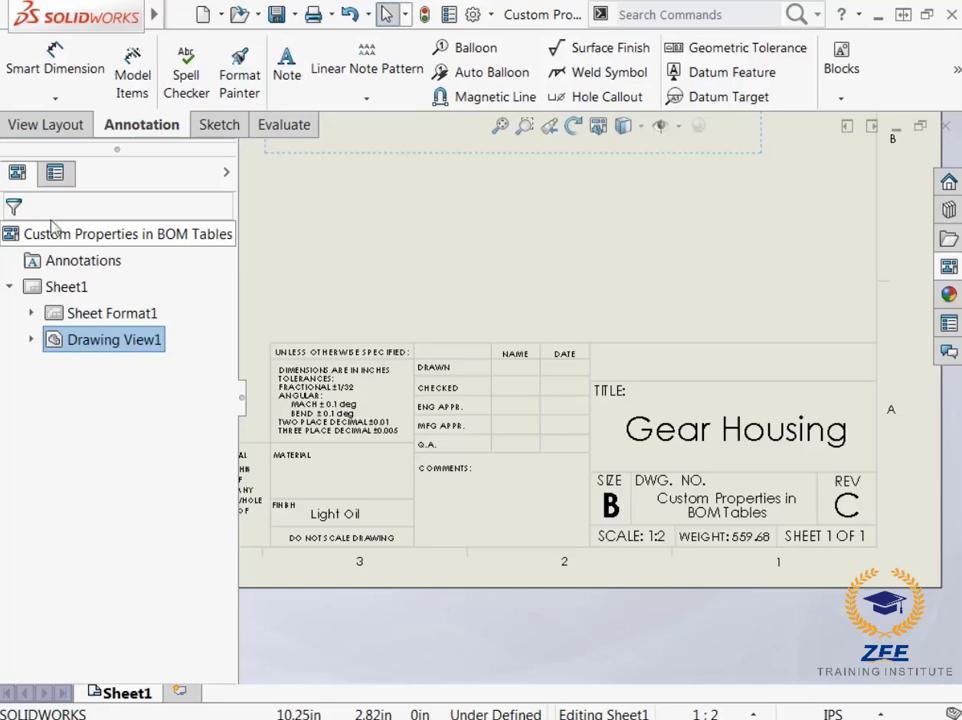
Enter the drafter's initials for DrawnBy and 04/14/2016 for DrawnDate in the drawing's custom properties.
click(447, 17)
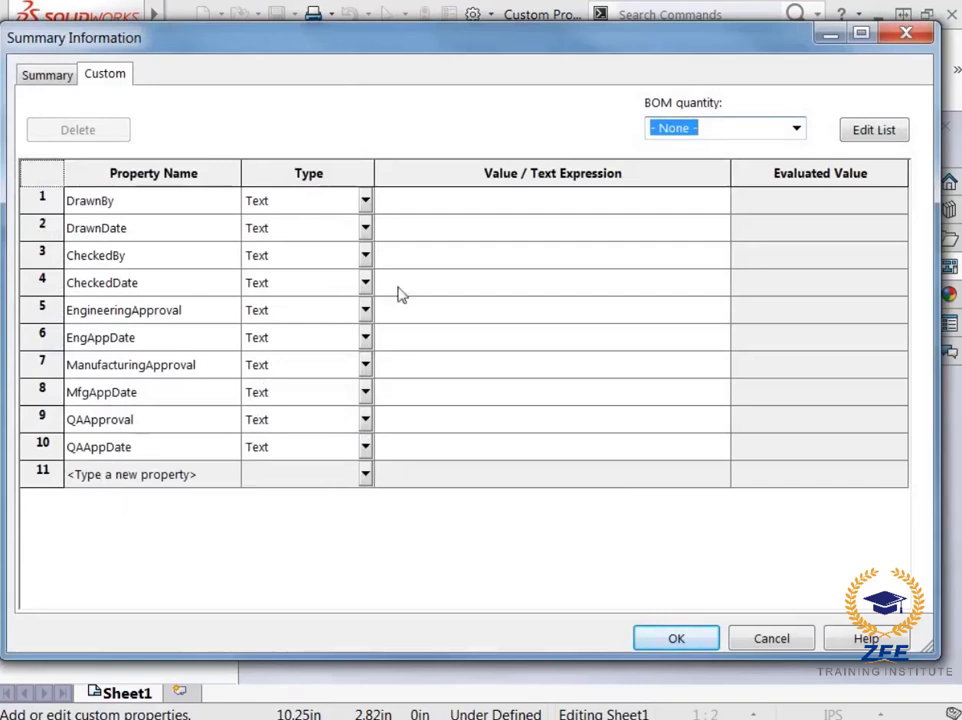
click(494, 199)
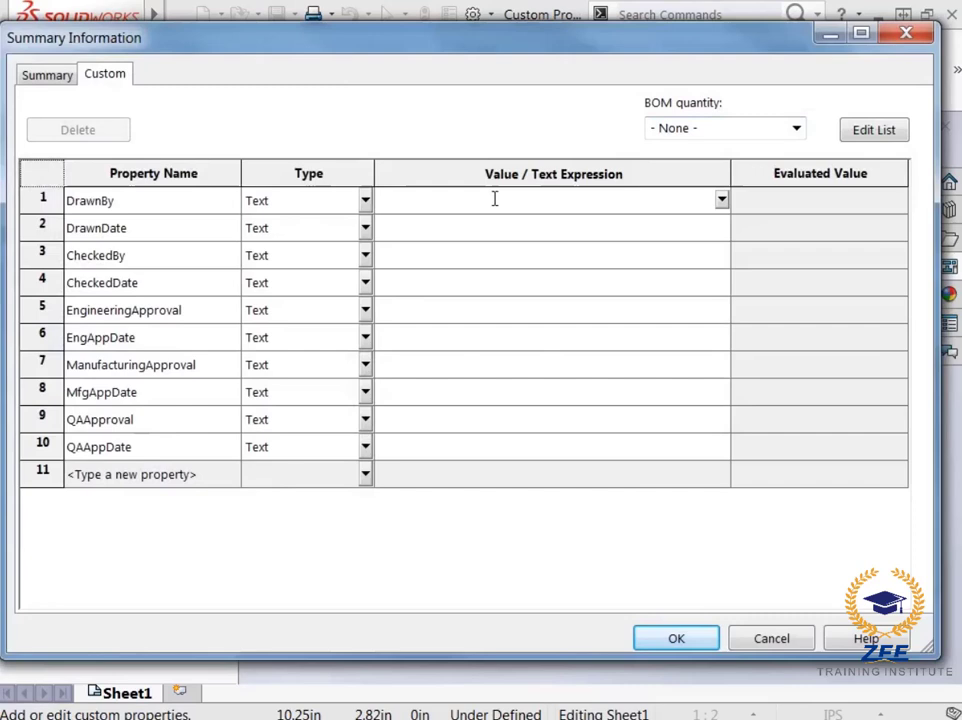
text(GM)
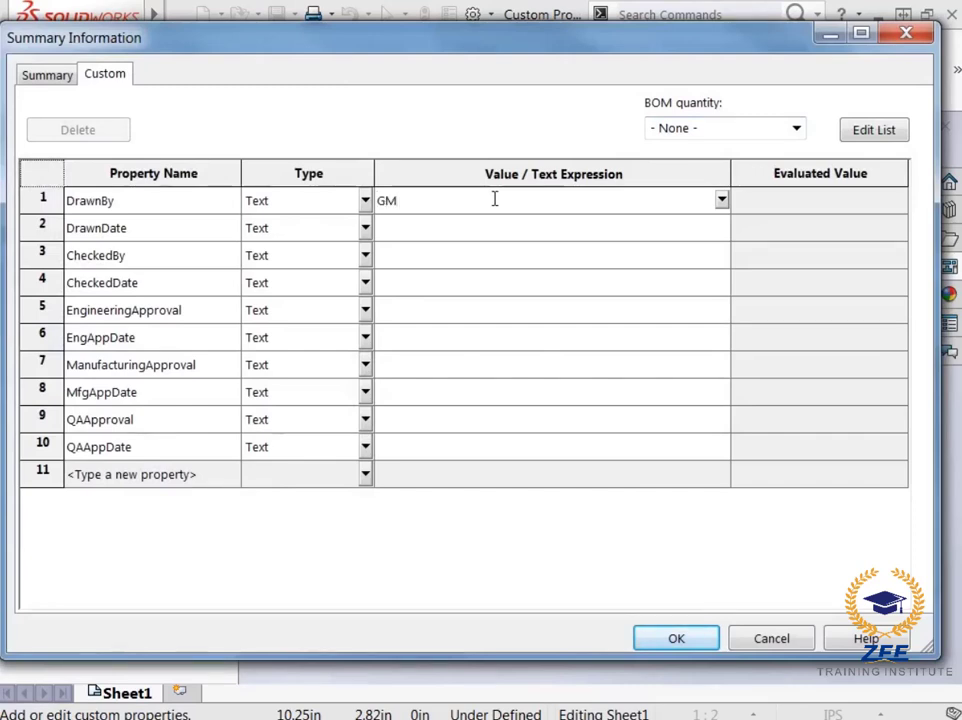
click(500, 226)
text(04/14/)
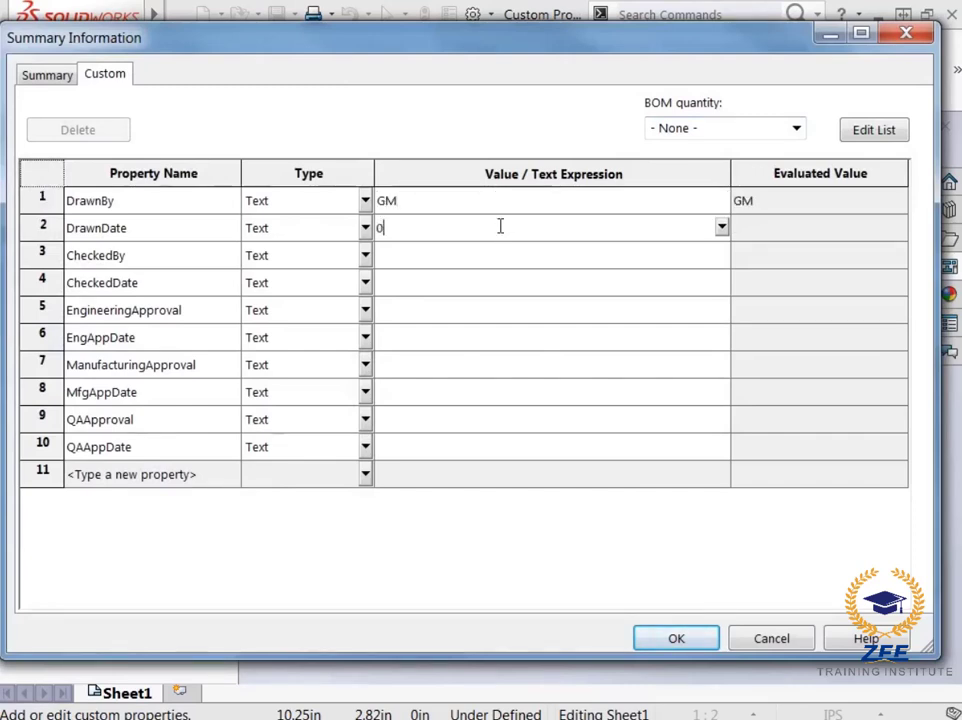
text(2016)
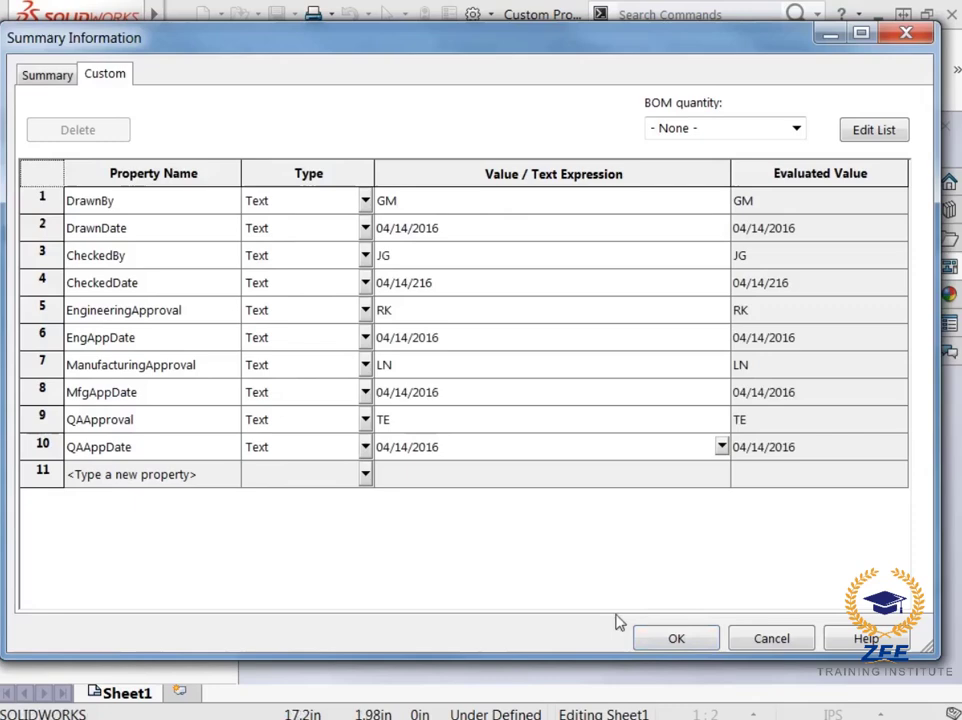
click(673, 639)
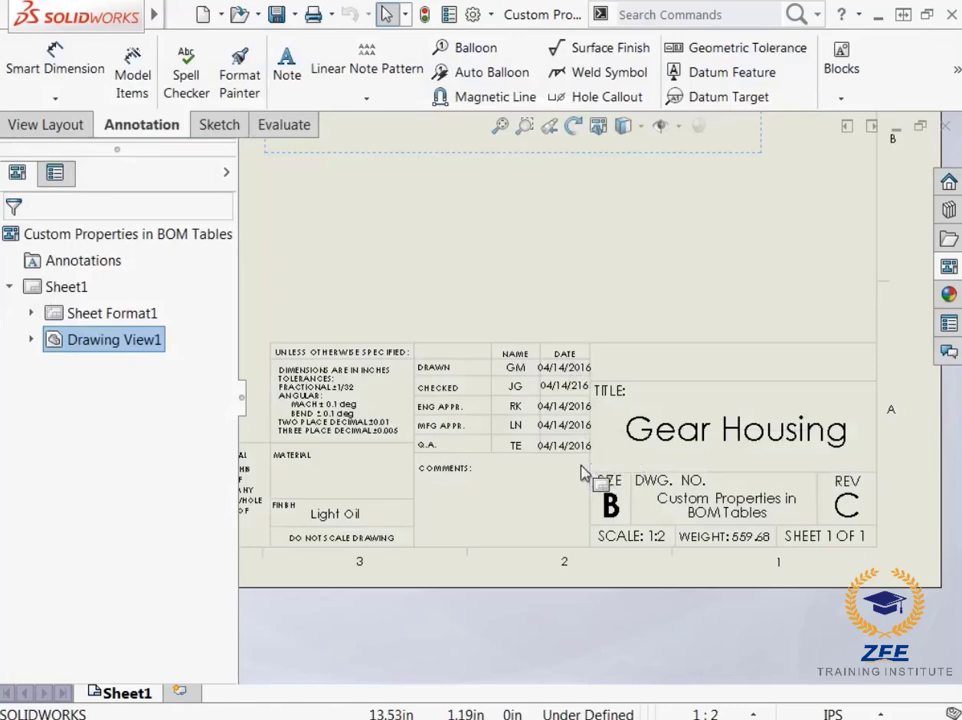
Zoom to fit and auto-balloon the five components in the isometric view.
key(f)
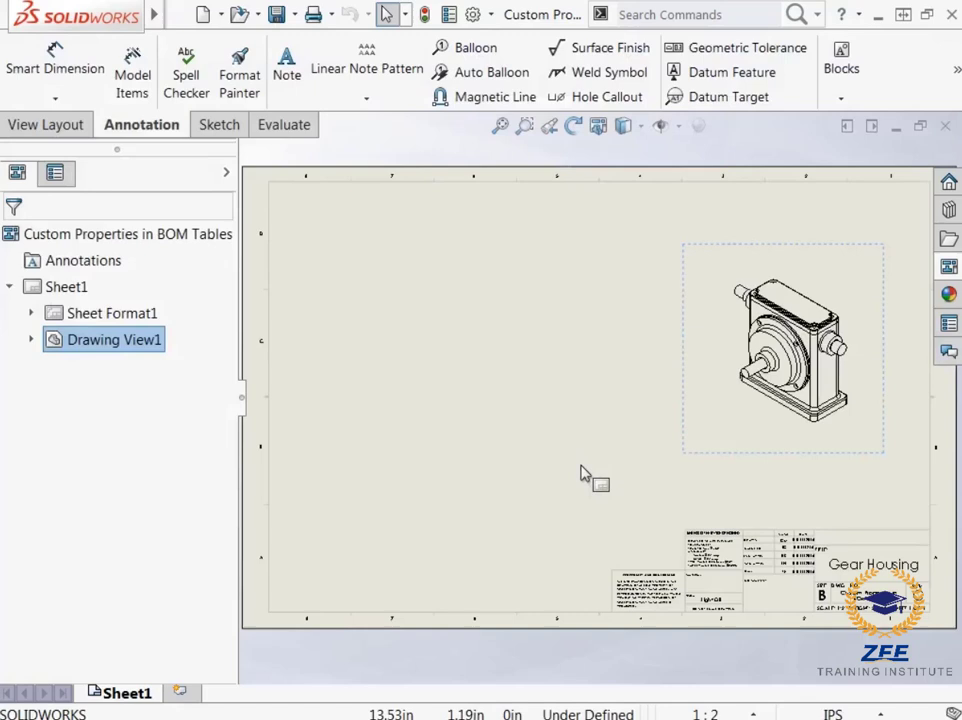
click(584, 474)
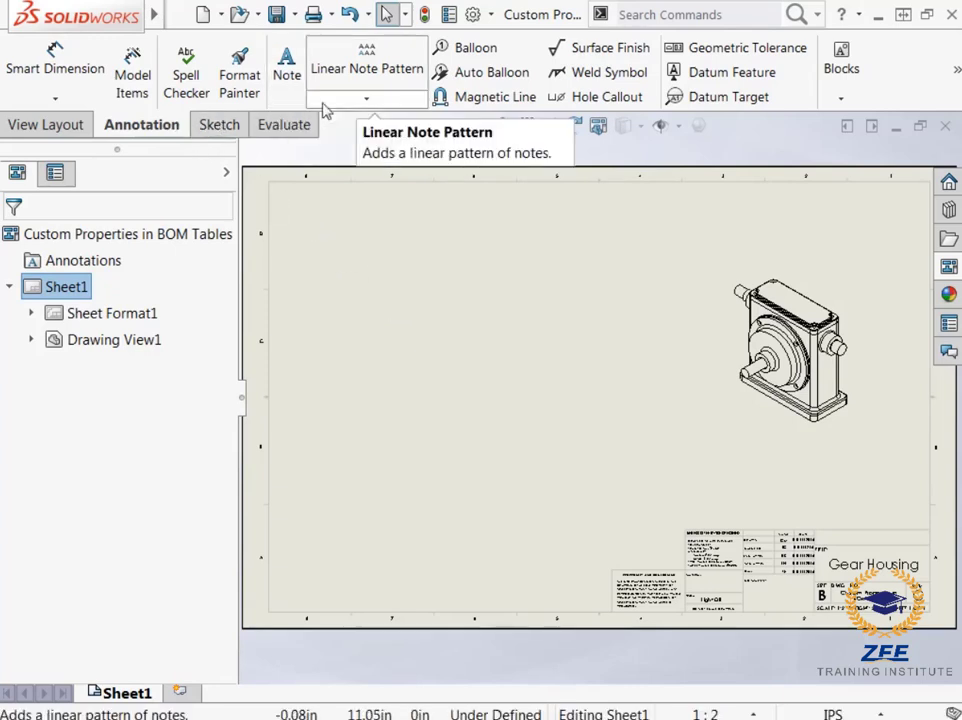
click(470, 80)
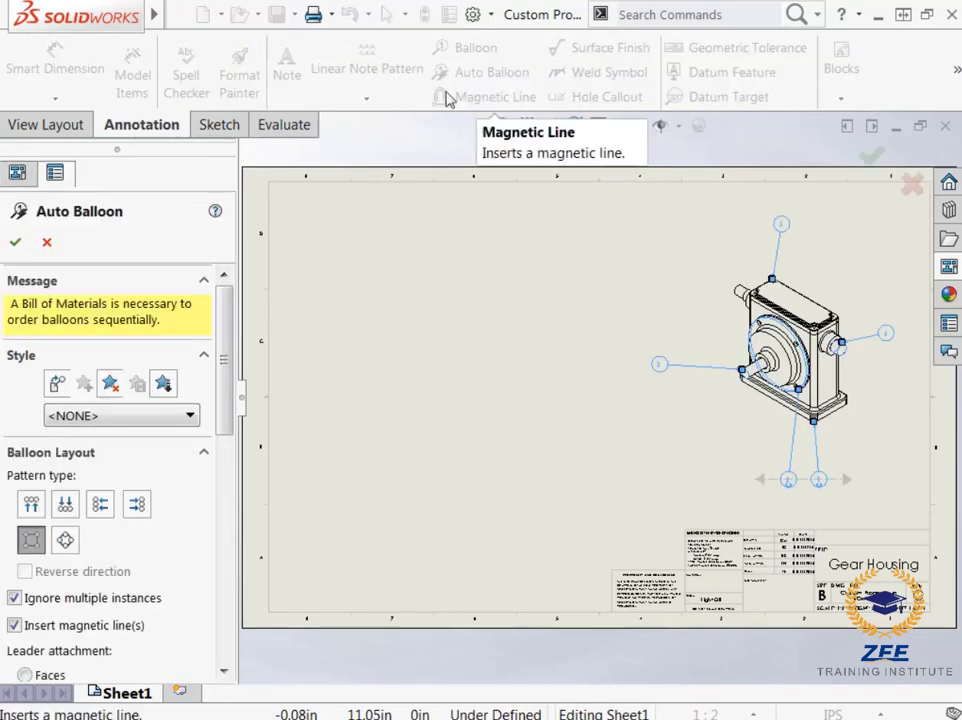
click(17, 242)
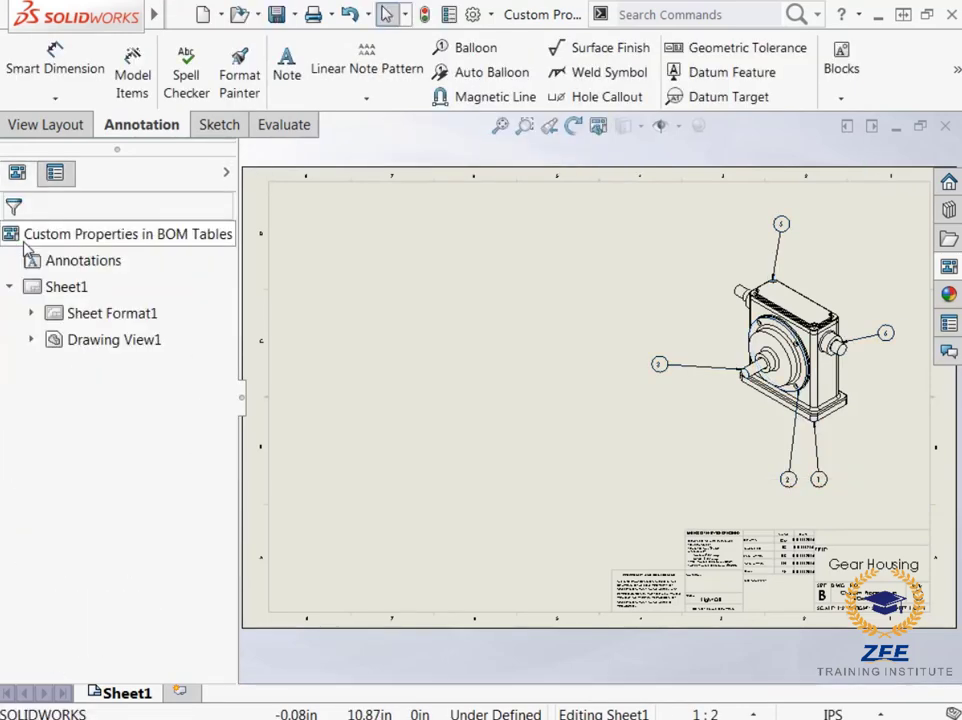
Insert a top-level-only Bill of Materials for the isometric view using the Custom Properties BOM template.
mouse_move(127, 24)
click(215, 15)
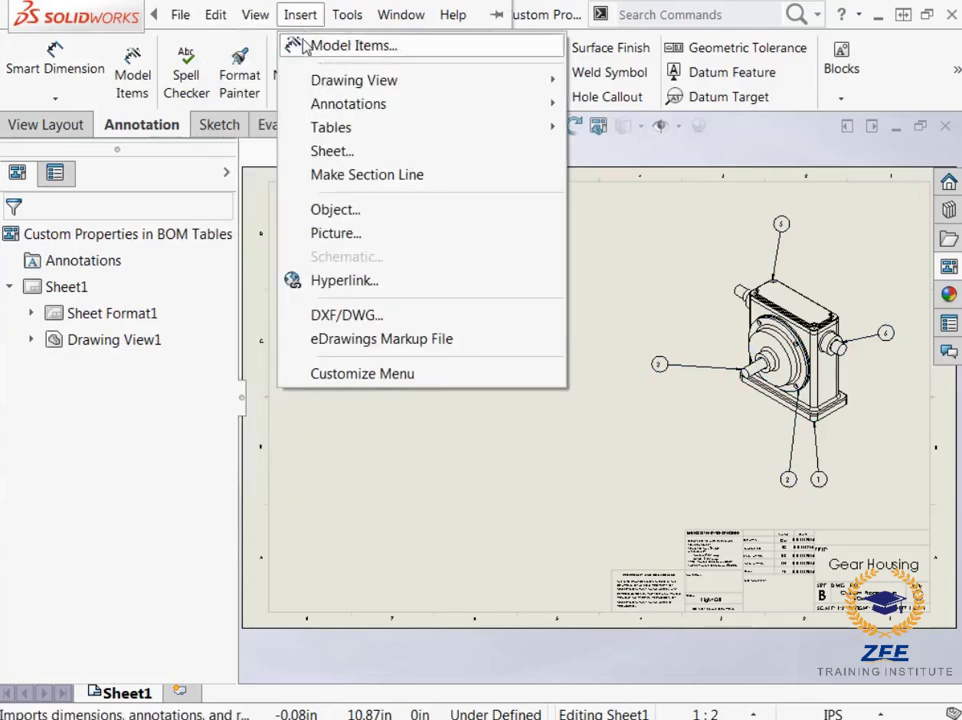
mouse_move(443, 125)
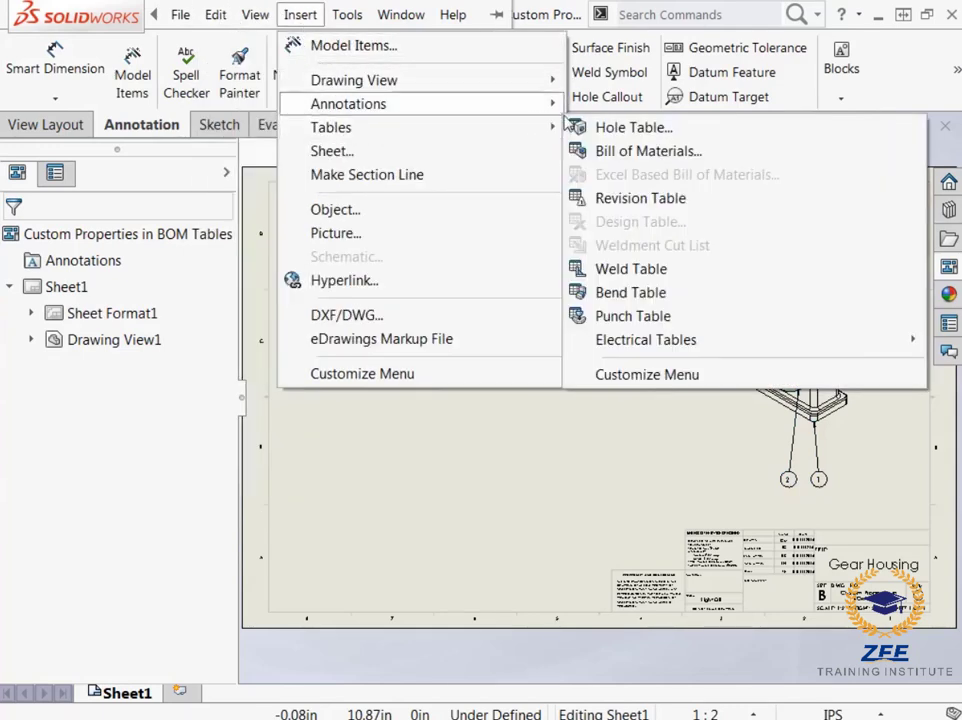
click(645, 151)
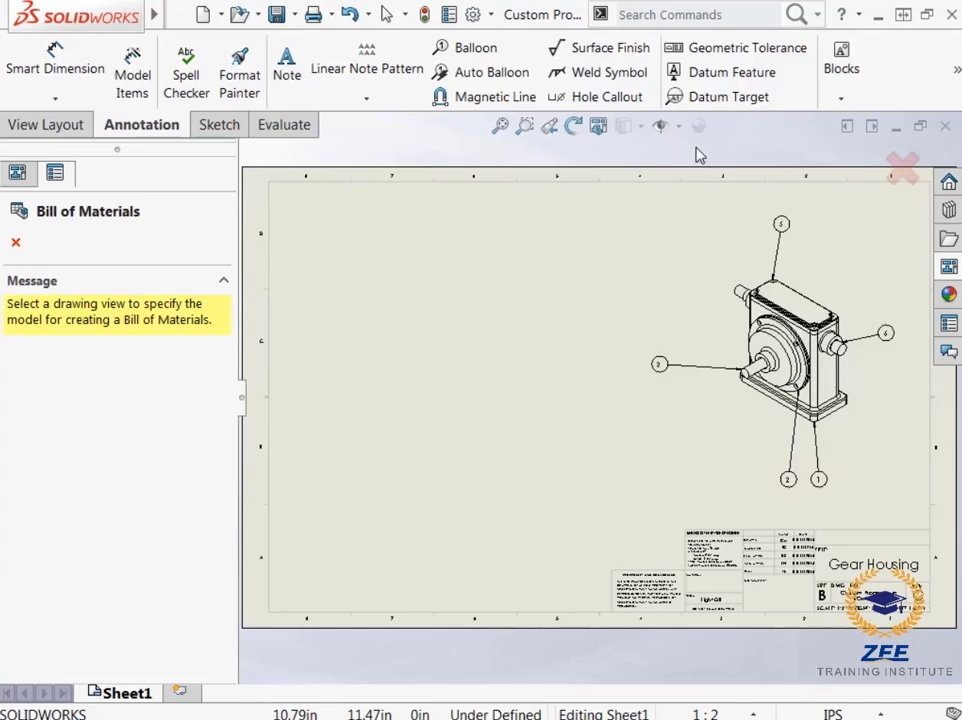
click(782, 303)
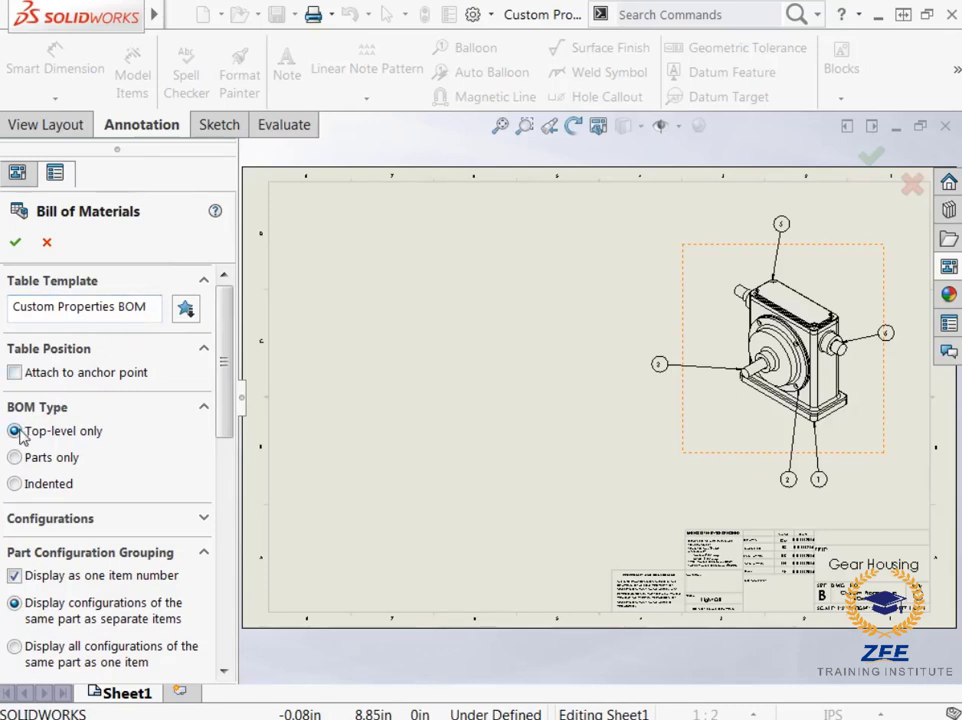
click(15, 243)
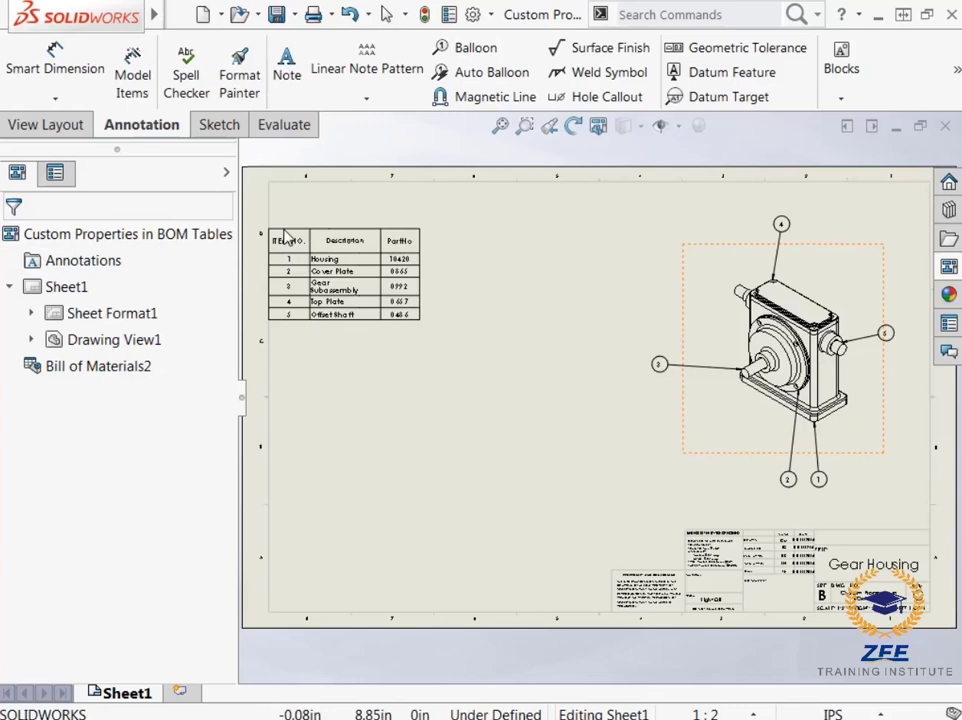
Anchor the BOM table at the sheet's top-left corner and zoom in on it.
click(286, 228)
drag(287, 228, 284, 192)
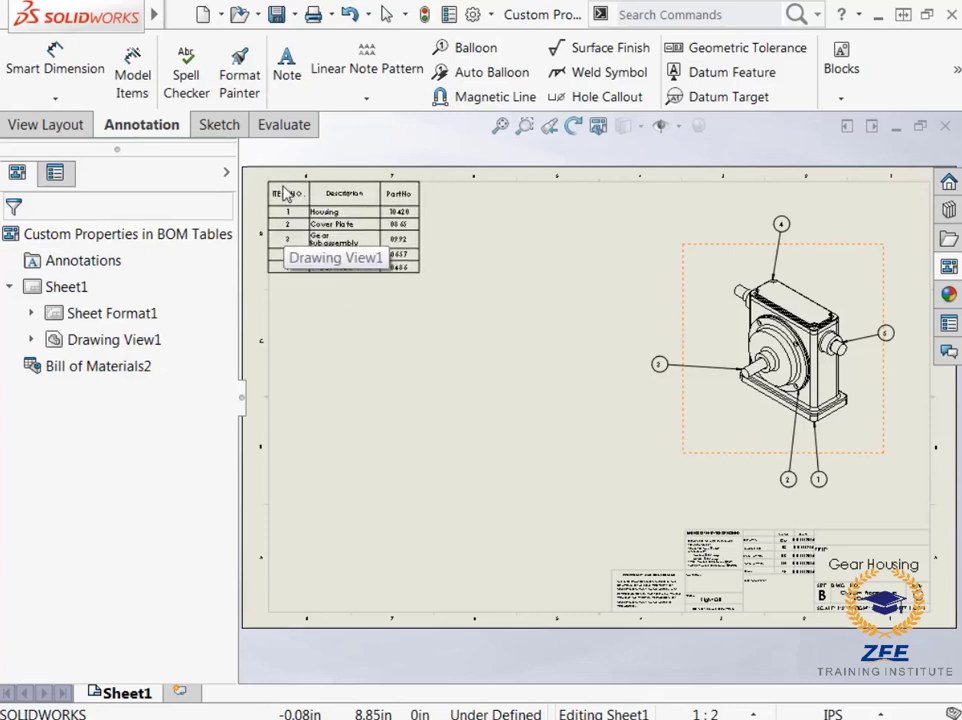
click(286, 193)
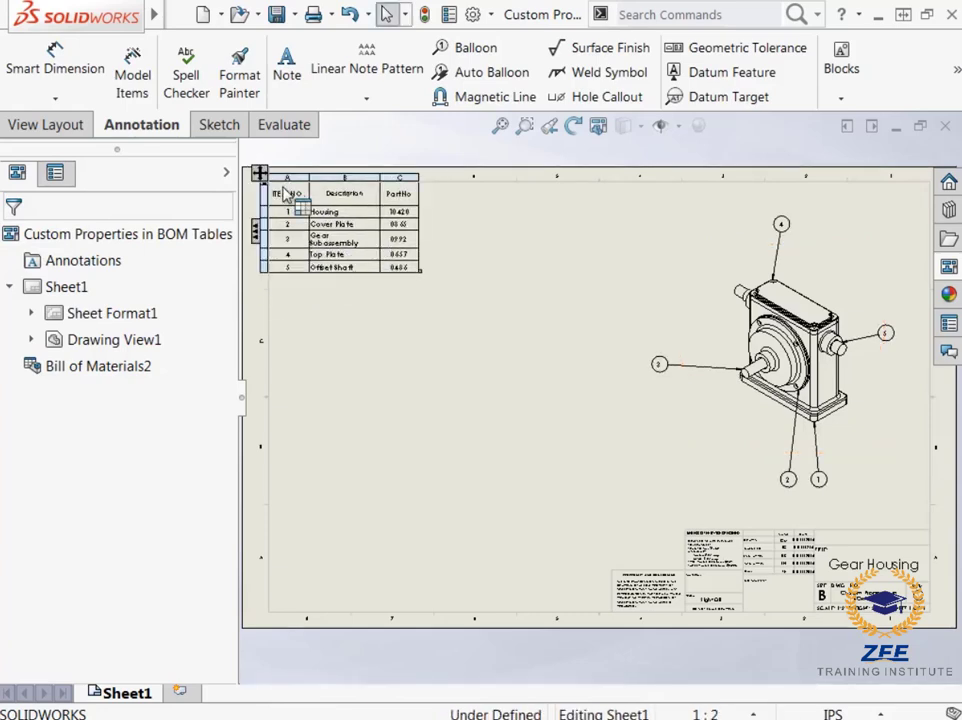
scroll(287, 192, down, 4)
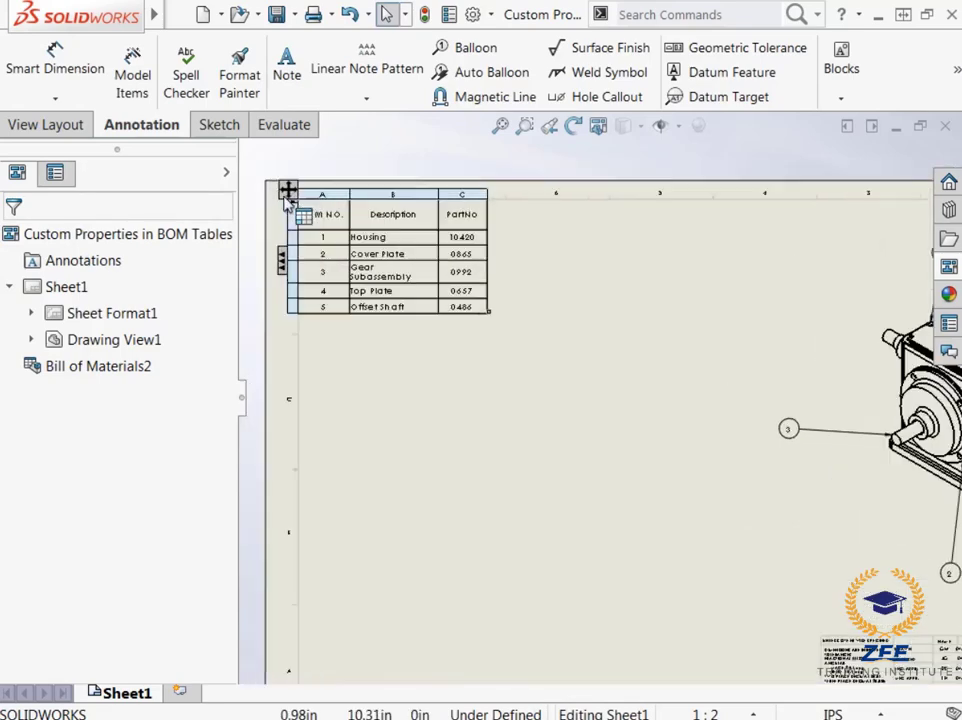
scroll(330, 222, down, 3)
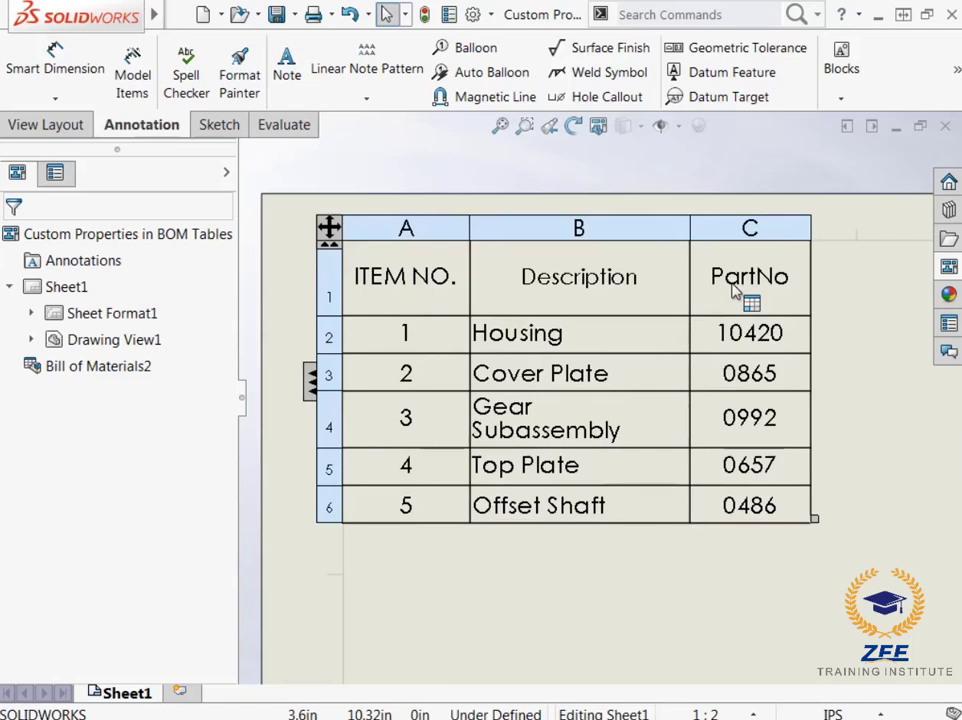
Insert a column right of PartNo as a Custom Property column showing Vendor.
right_click(745, 230)
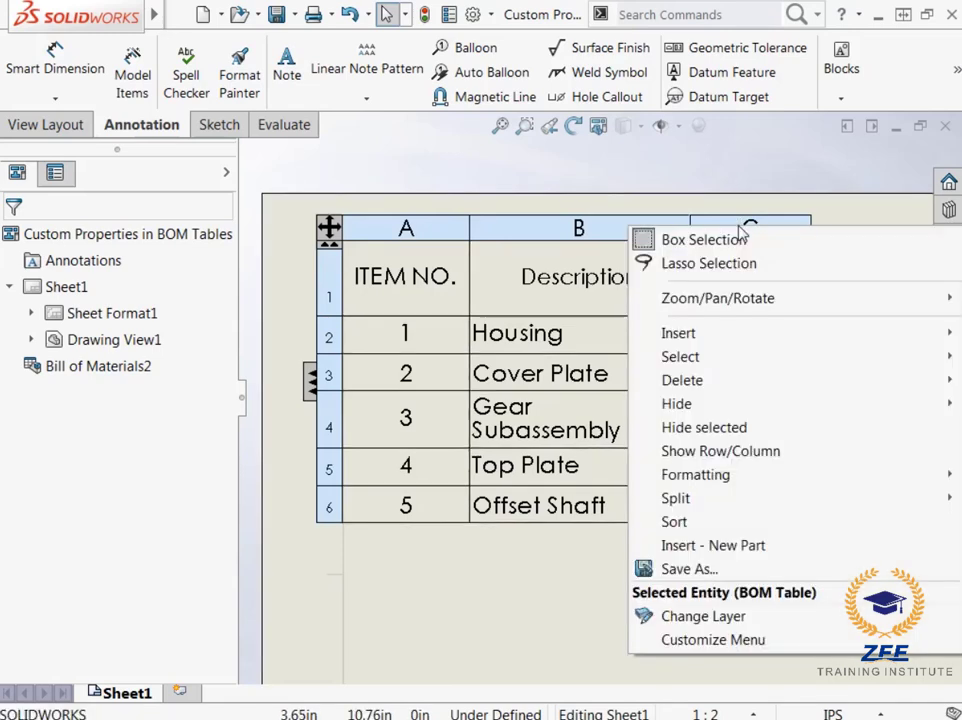
mouse_move(723, 338)
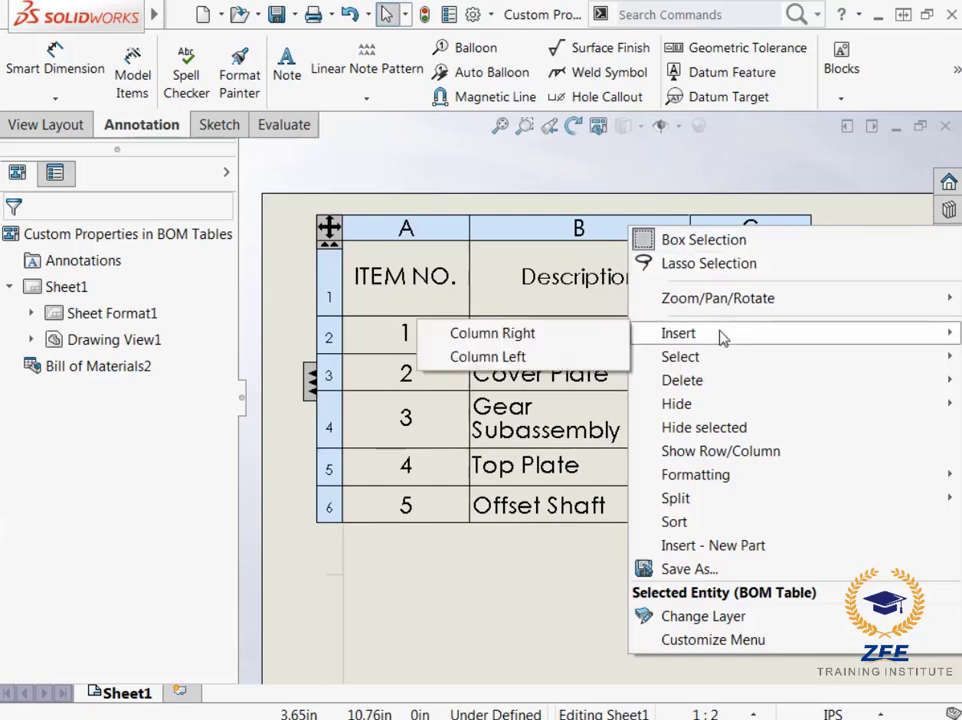
click(622, 340)
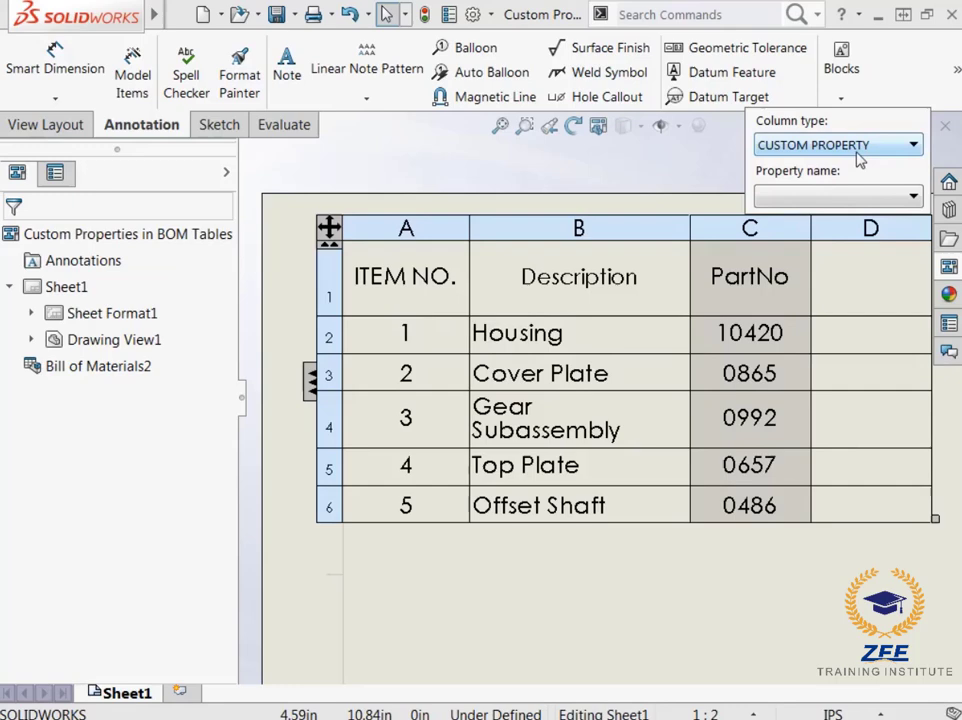
click(843, 196)
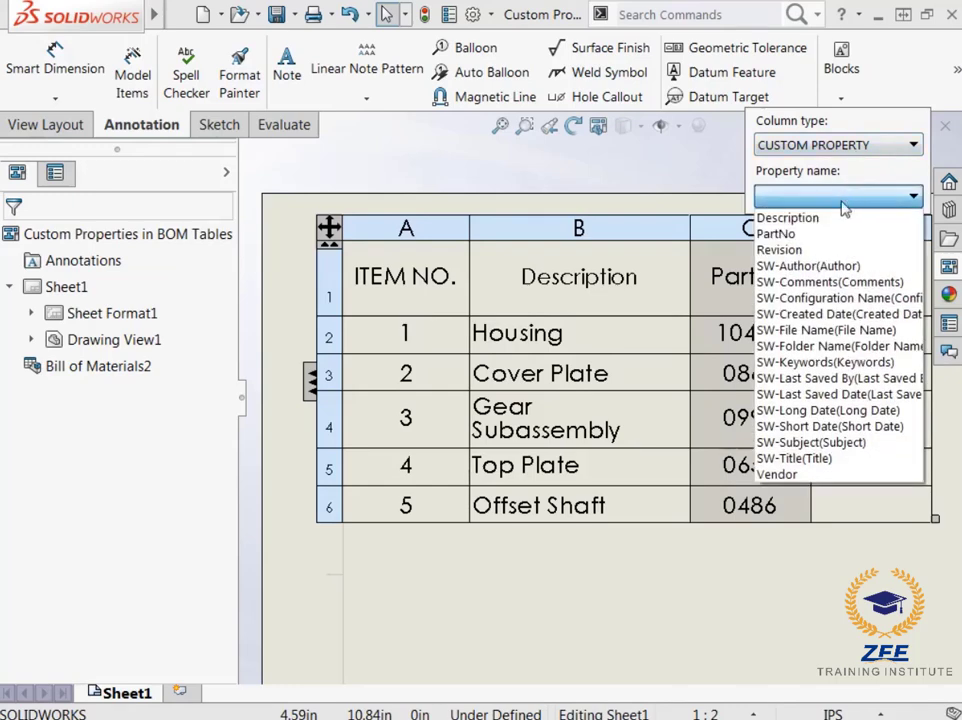
click(815, 476)
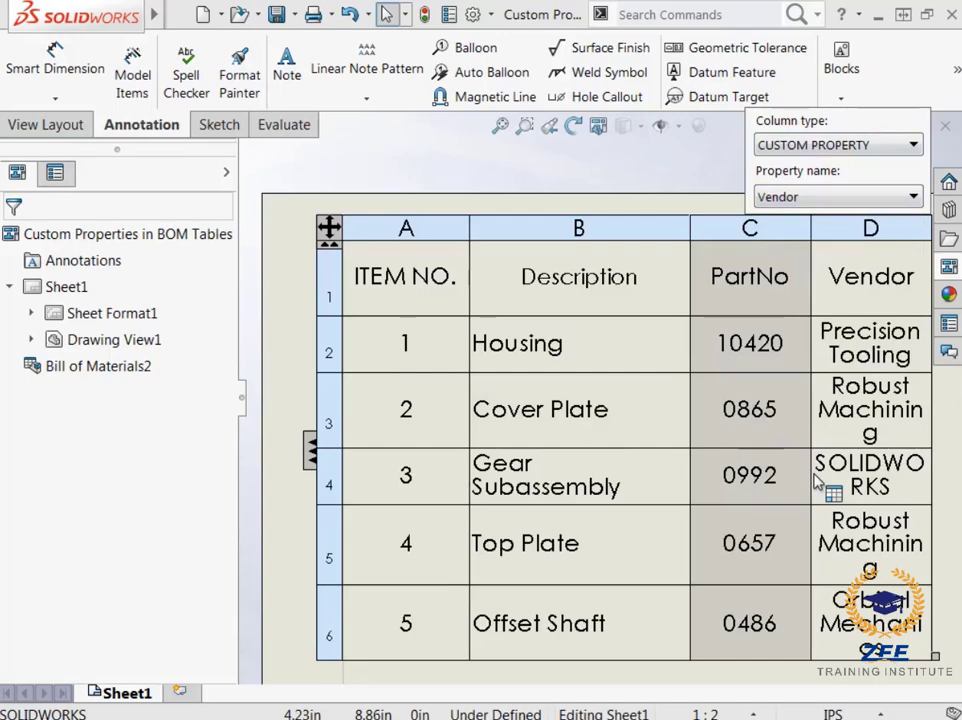
click(833, 477)
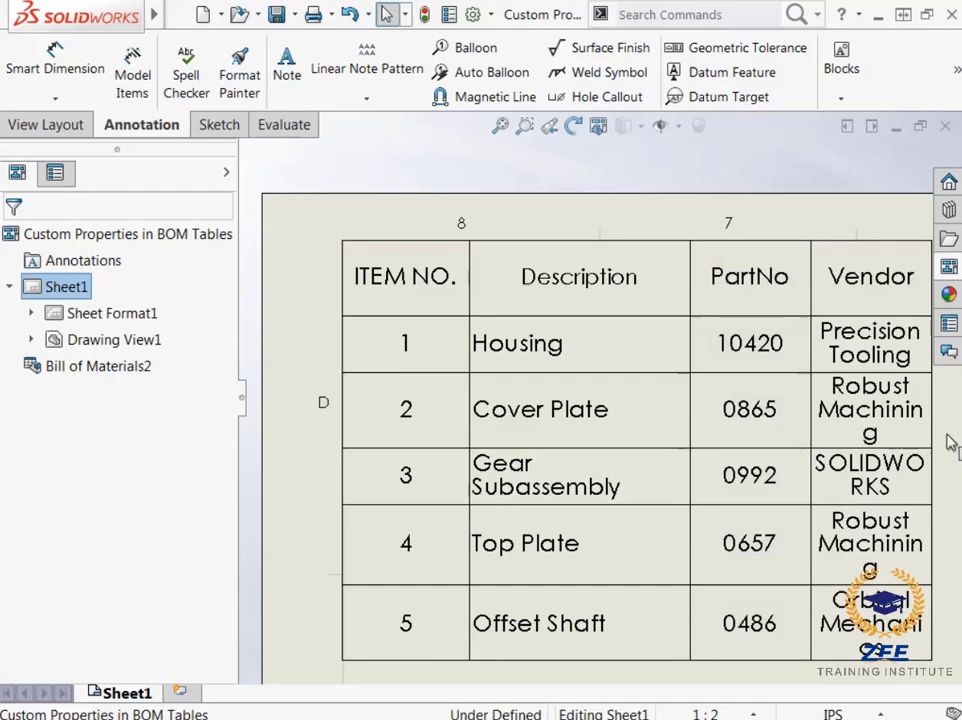
Narrow the ITEM NO. and PartNo columns and widen Description and Vendor.
scroll(830, 478, up, 2)
scroll(830, 480, up, 2)
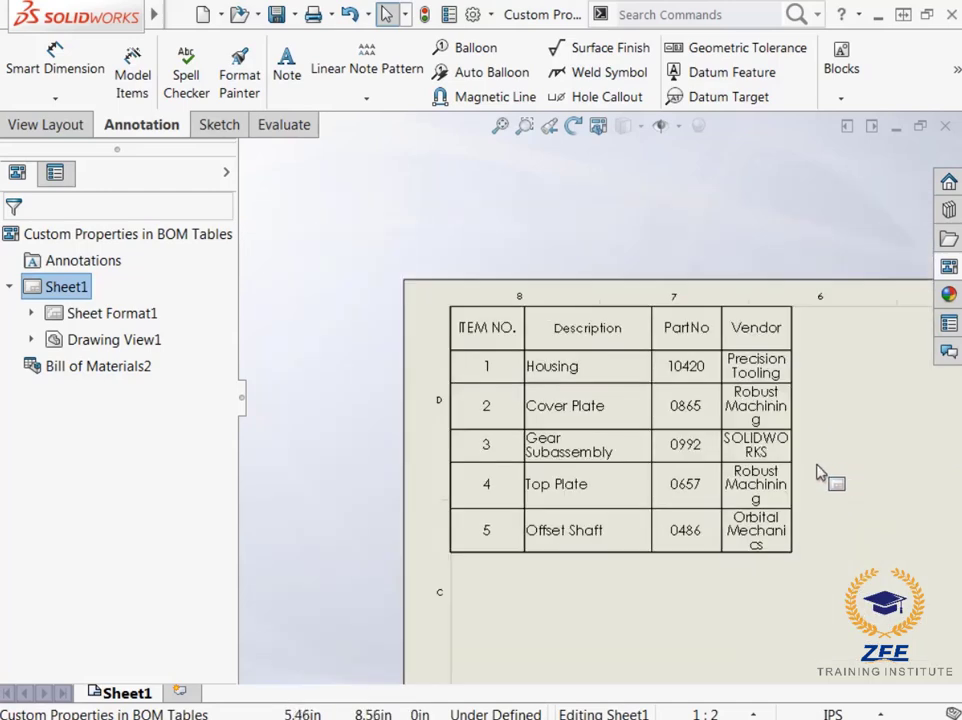
drag(524, 328, 501, 335)
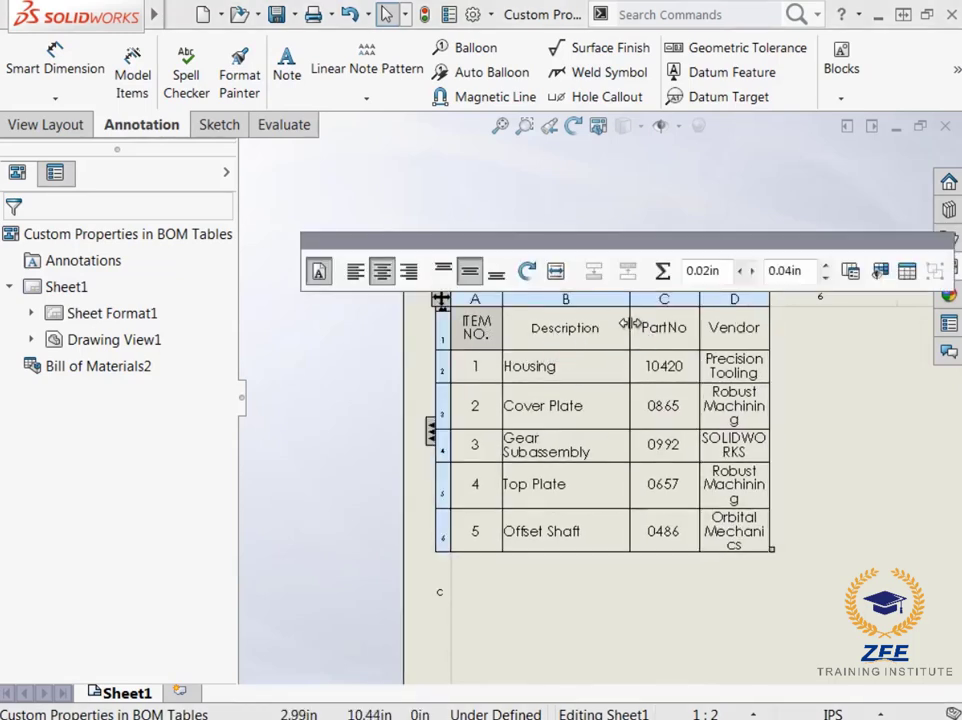
drag(631, 322, 649, 323)
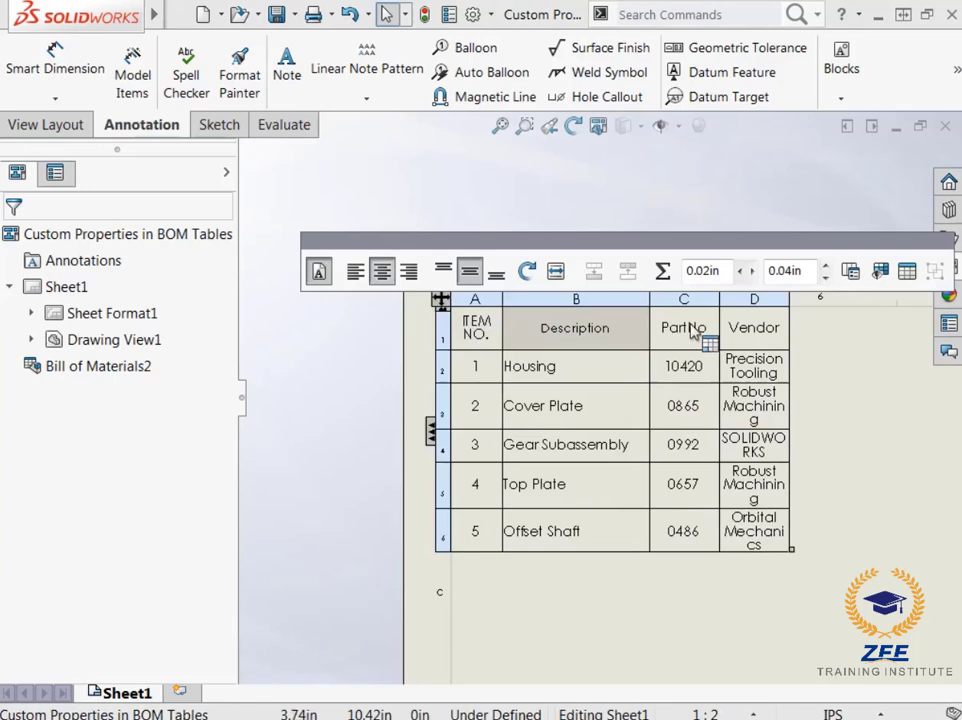
drag(718, 326, 706, 326)
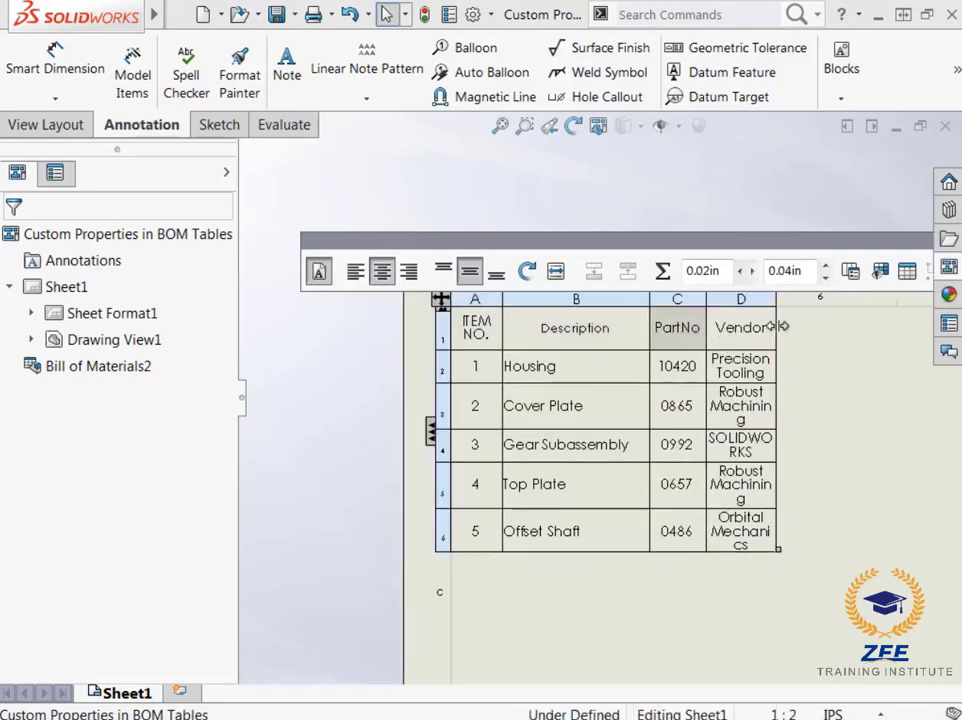
drag(777, 327, 860, 329)
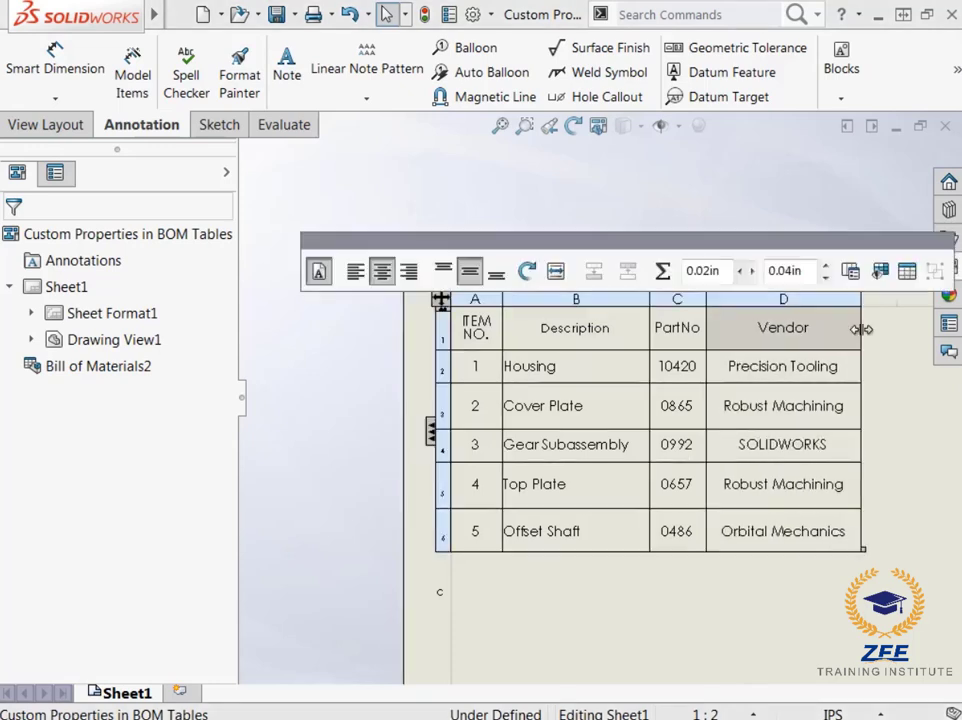
Shorten the Housing, Cover Plate, Top Plate and Offset Shaft rows.
drag(638, 384, 636, 357)
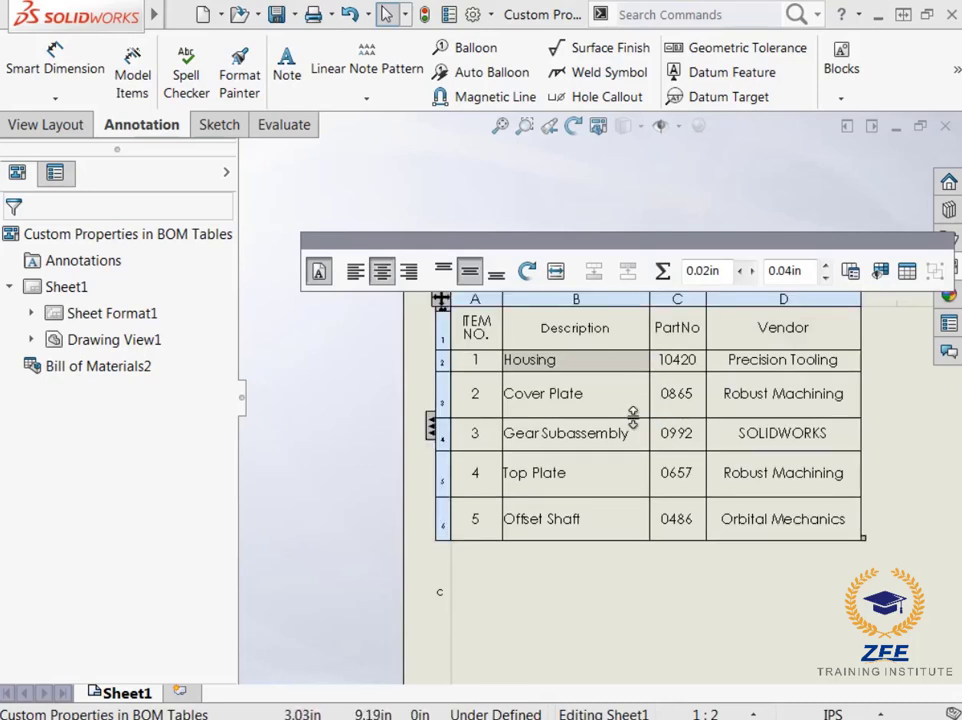
mouse_move(633, 416)
mouse_down()
mouse_move(636, 386)
mouse_move(632, 421)
mouse_up()
drag(617, 477, 620, 450)
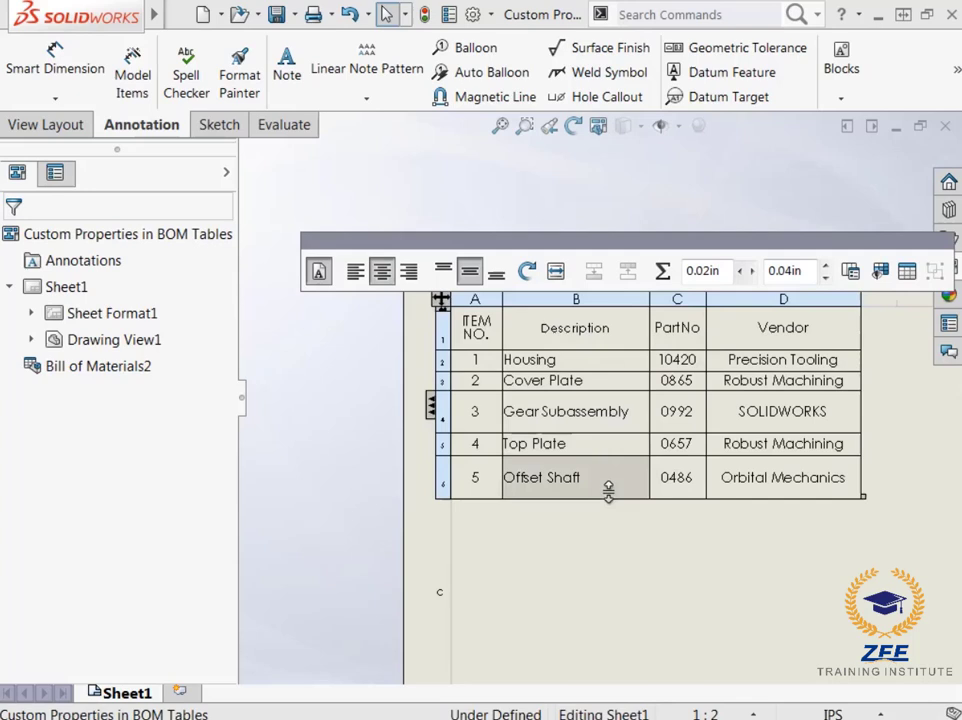
drag(608, 490, 610, 468)
click(614, 512)
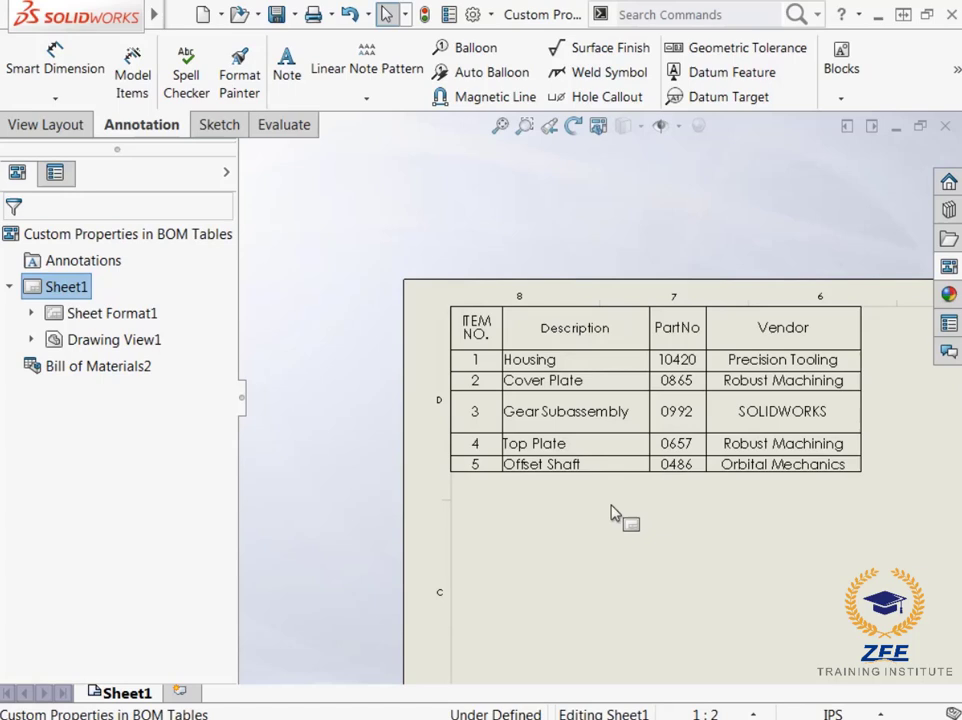
Save the BOM table as the template 'BOM with Vendor' (*.sldbomtbt).
click(593, 412)
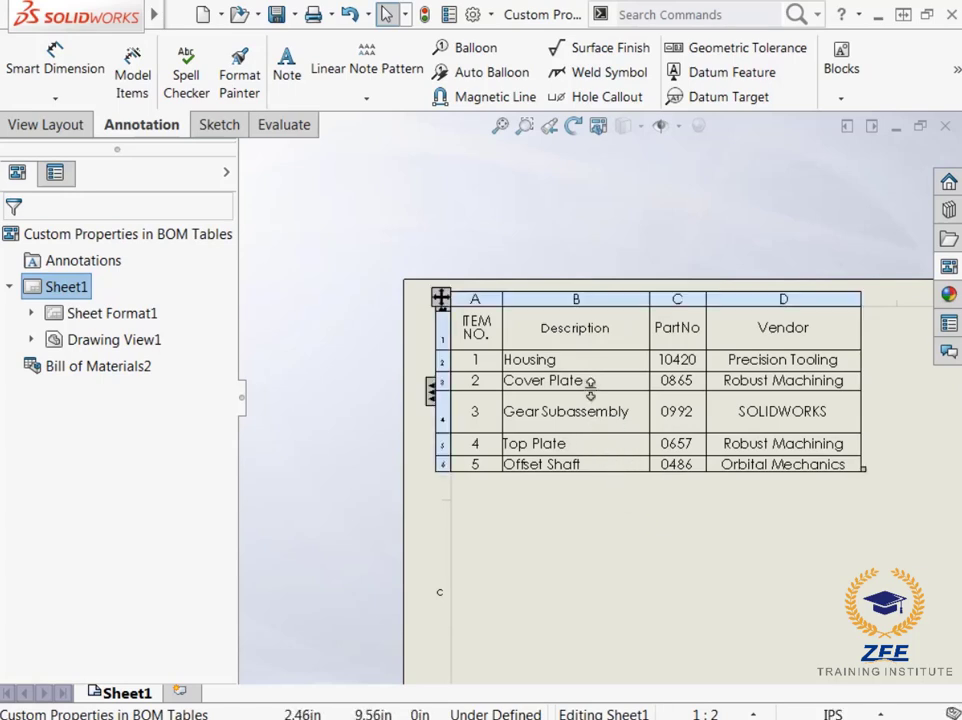
right_click(592, 397)
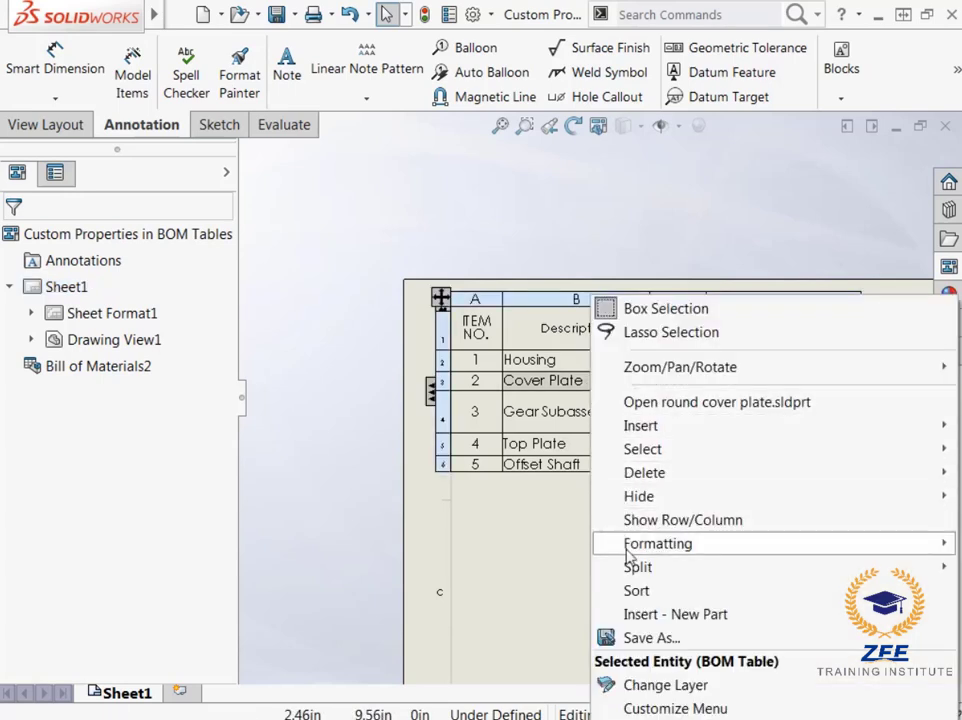
click(640, 640)
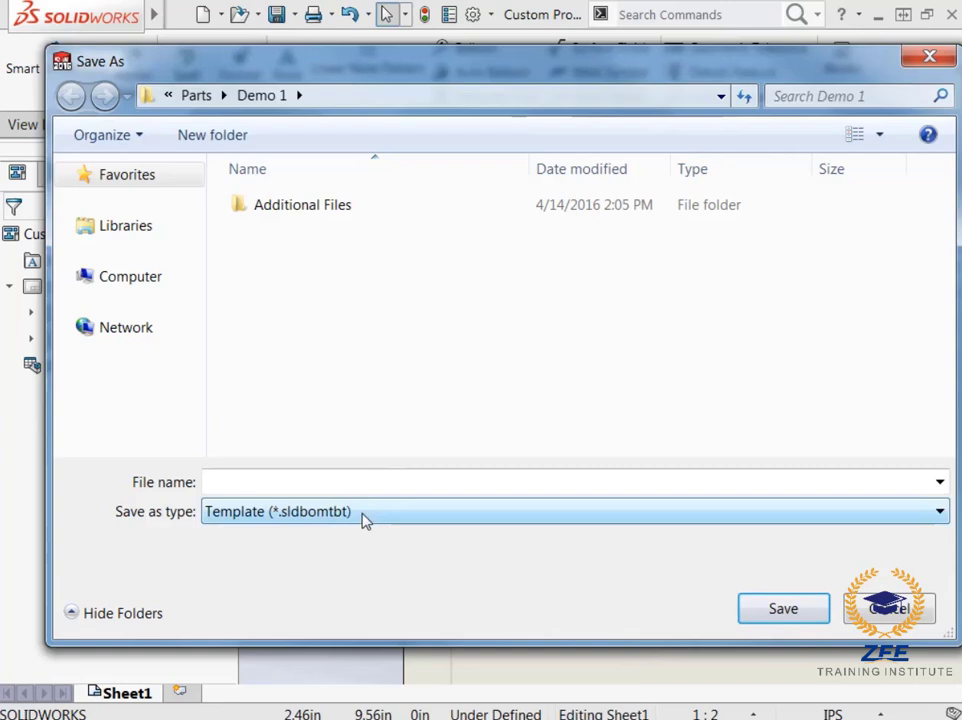
click(389, 481)
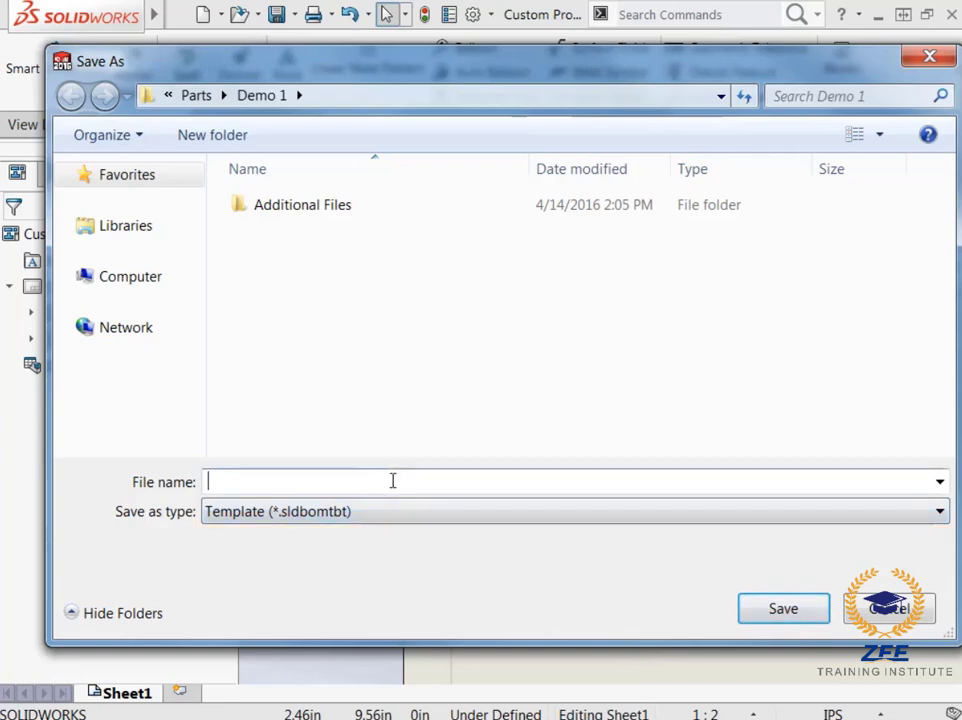
text(BOM with )
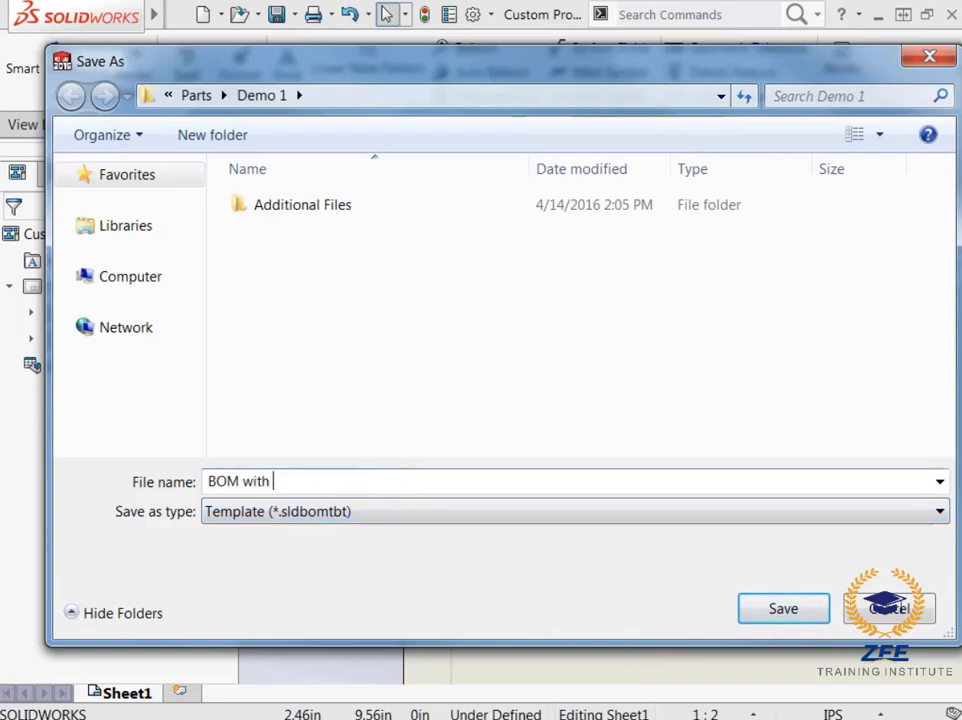
text(Vendor)
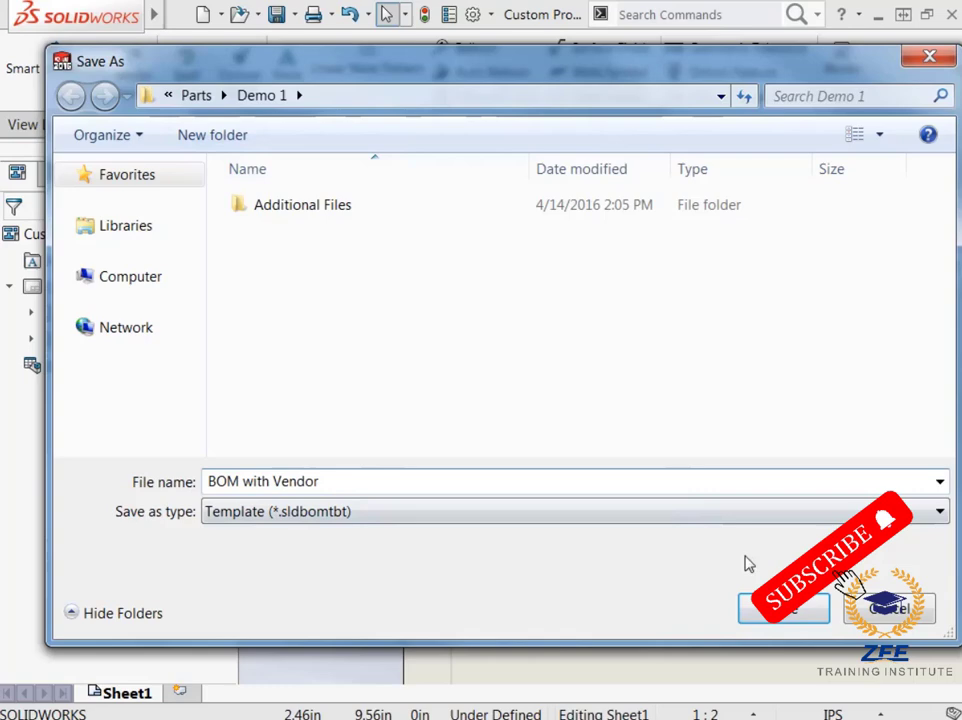
click(785, 612)
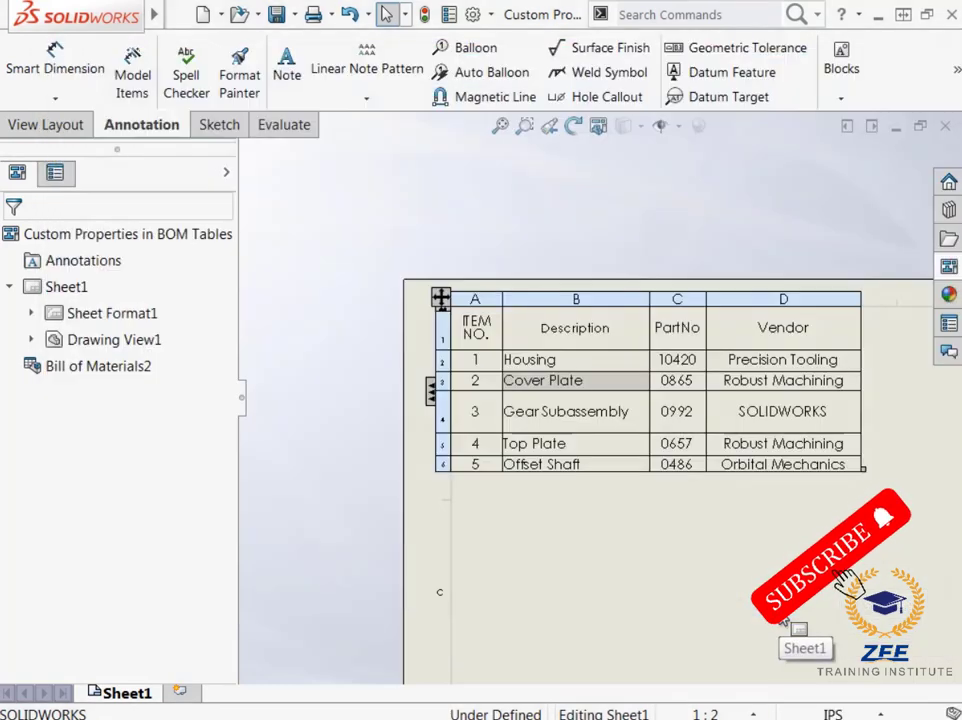
Deselect the BOM and fit the sheet to show the five-item BOM beside the ballooned gear housing view.
click(785, 621)
key(f)
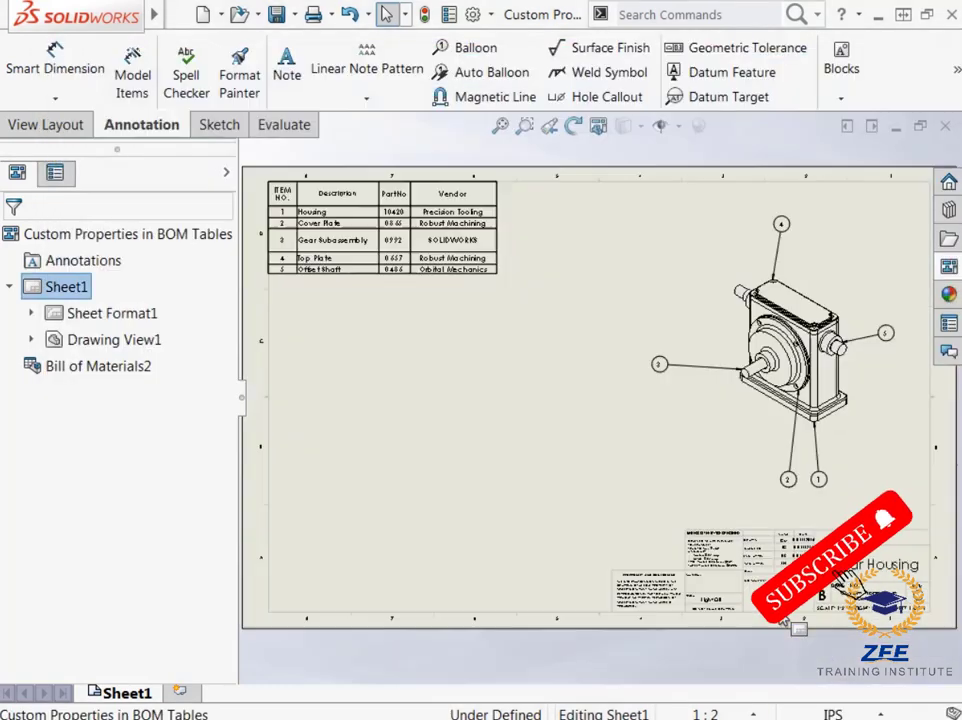